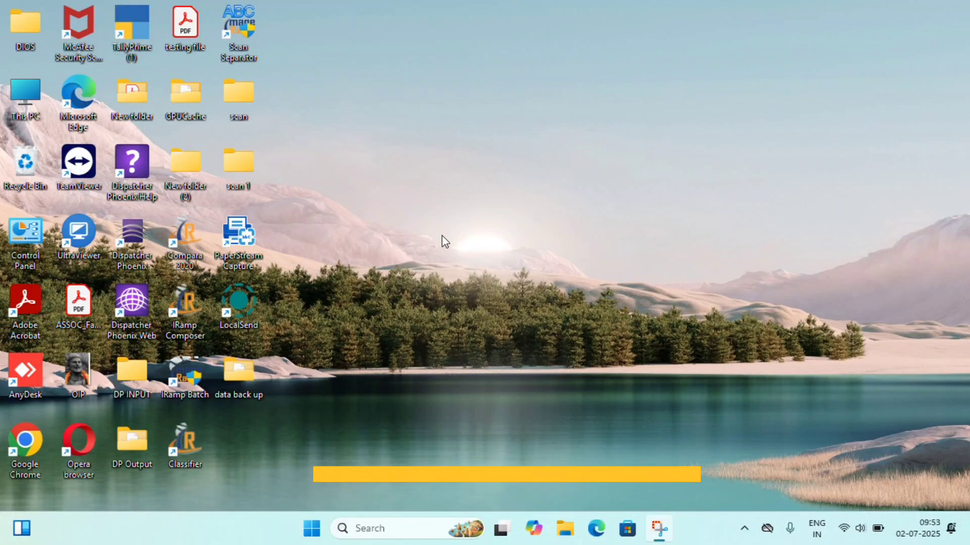
Step: Refresh the Windows desktop twice from its context menu
right_click(483, 199)
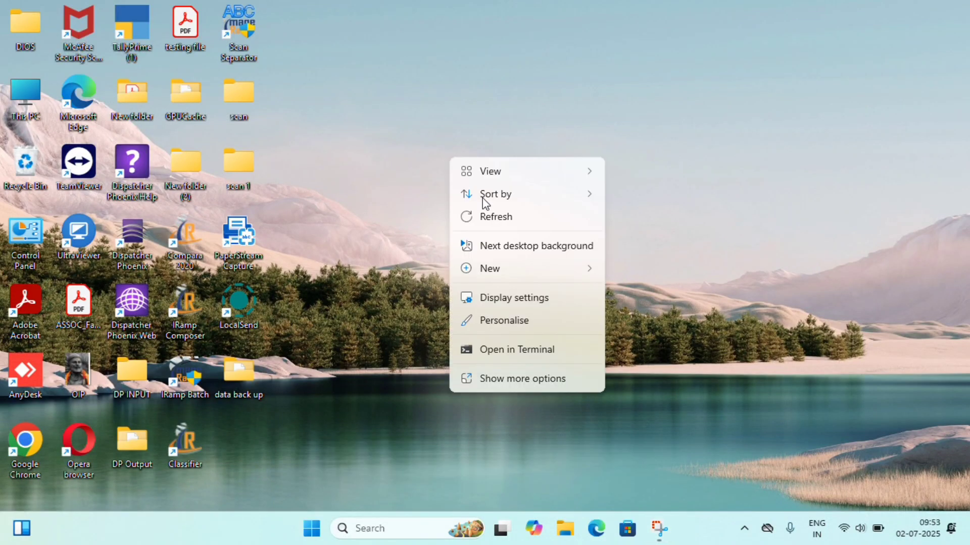
click(494, 218)
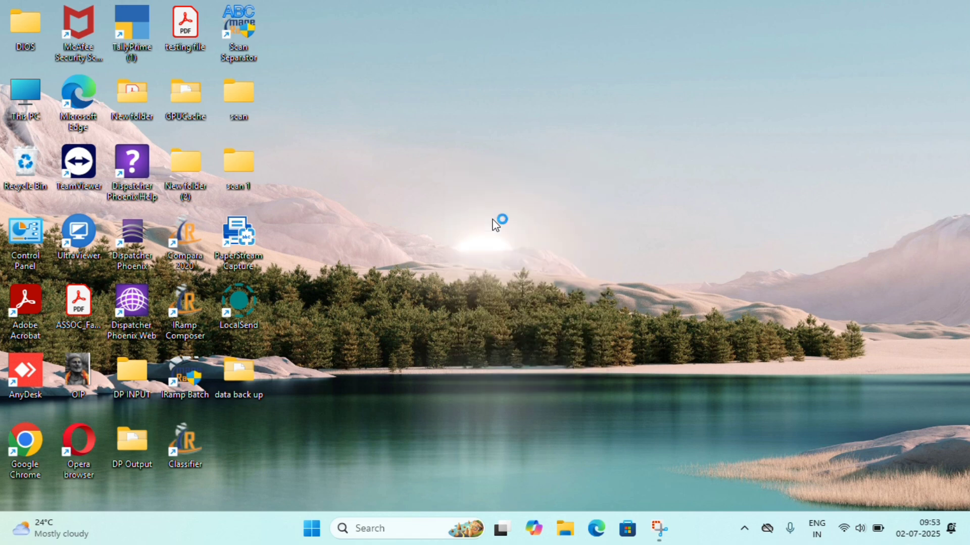
right_click(495, 225)
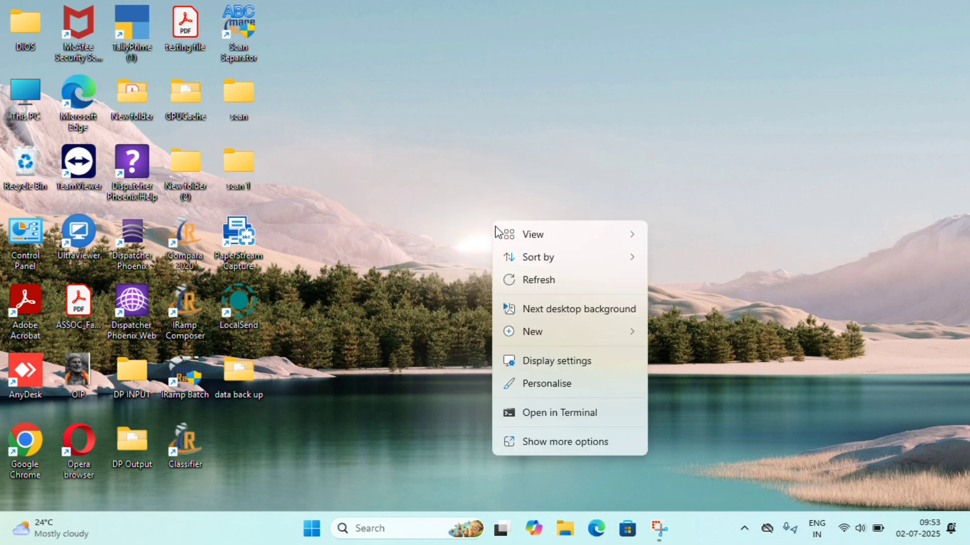
click(524, 282)
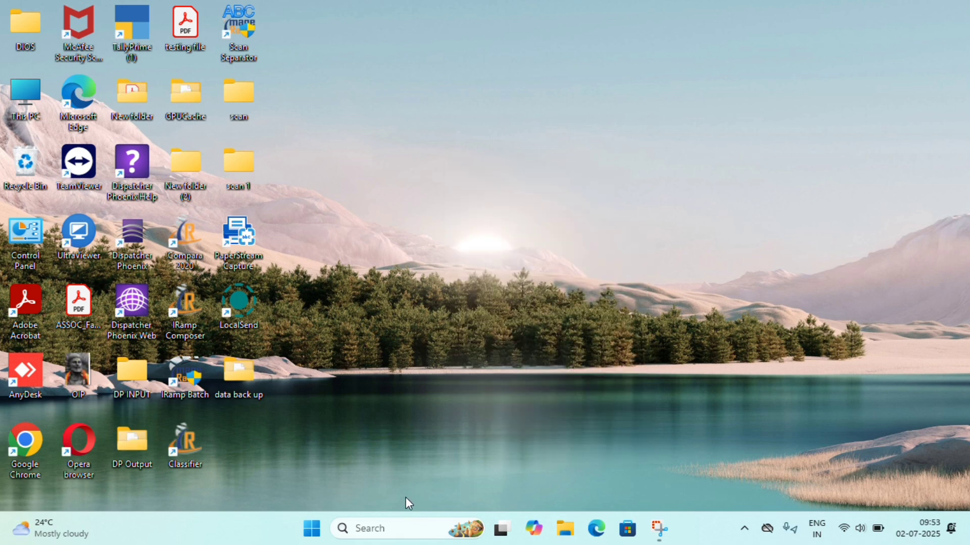
Step: Launch Google Chrome from Windows search
key(super)
text(chrome)
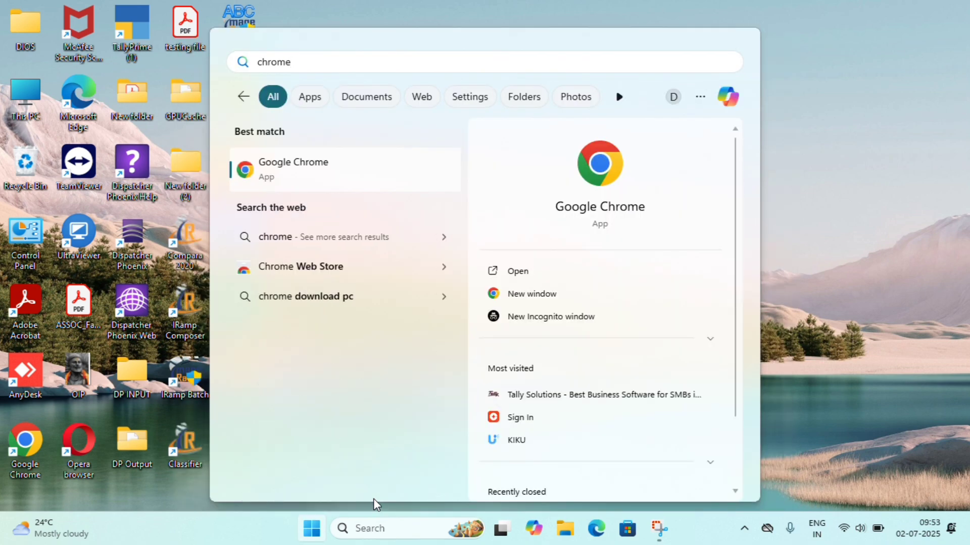
key(Return)
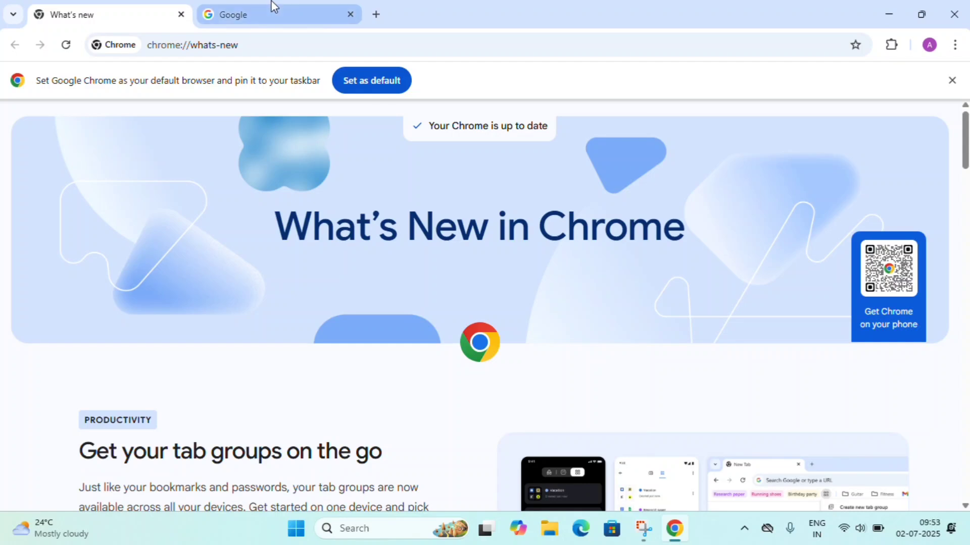
Step: Search Google for 'download center for konica minolta'
click(273, 6)
text(dow)
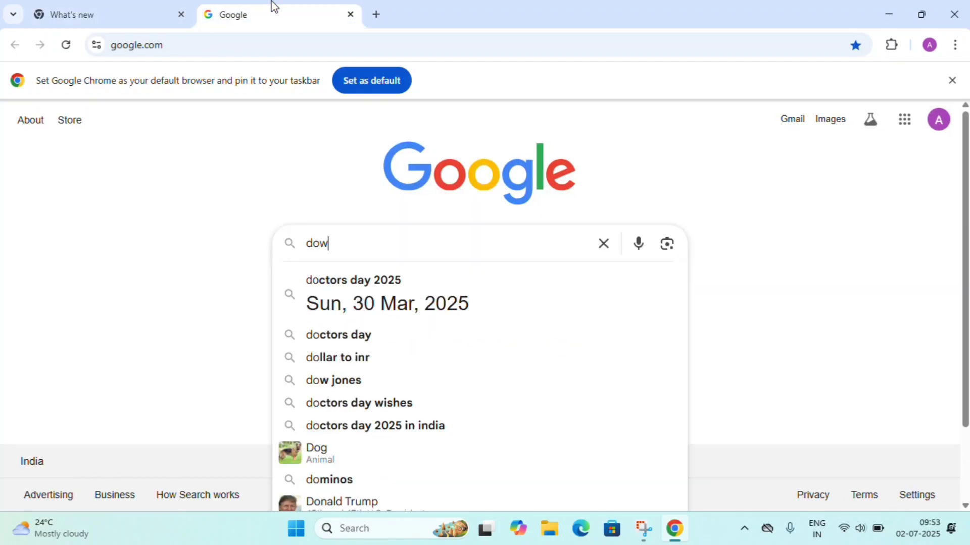
text(nload)
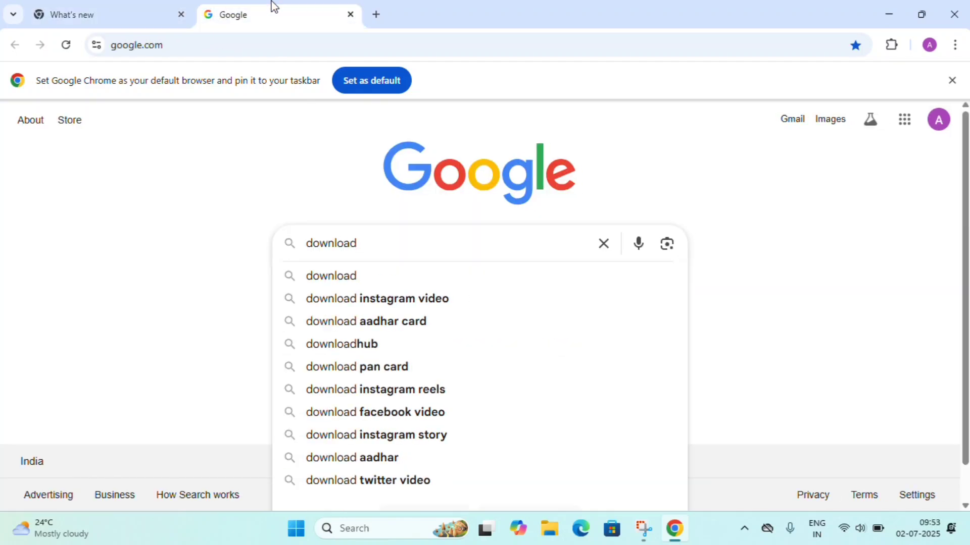
text( center)
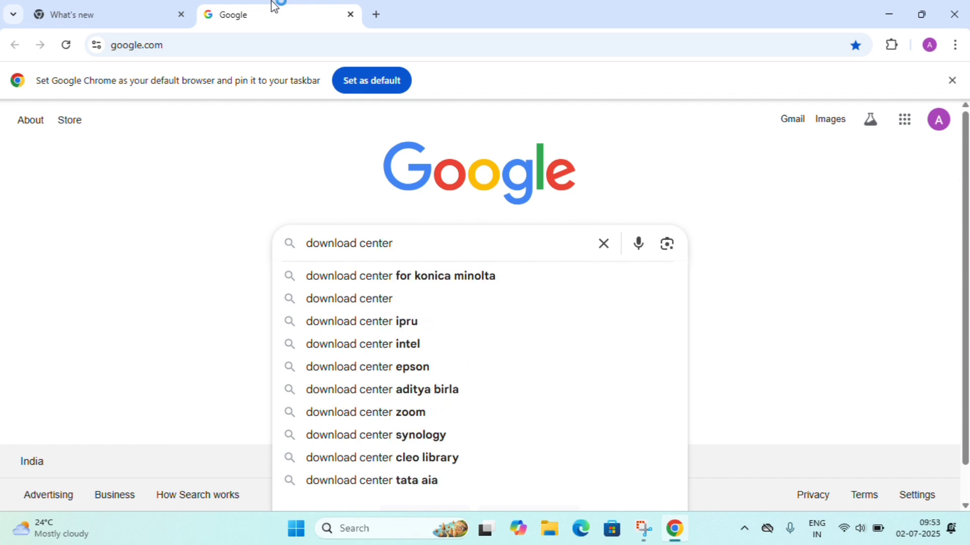
text( for )
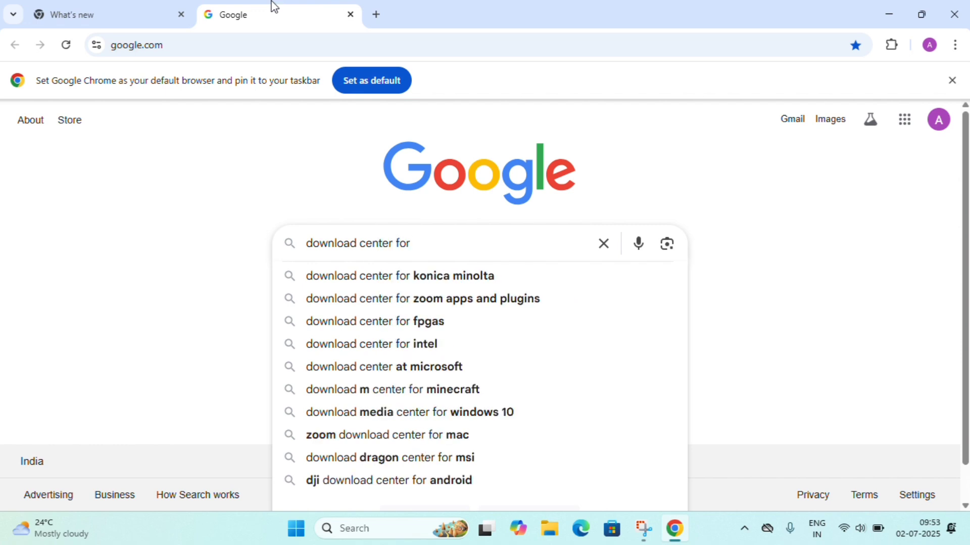
text(konica)
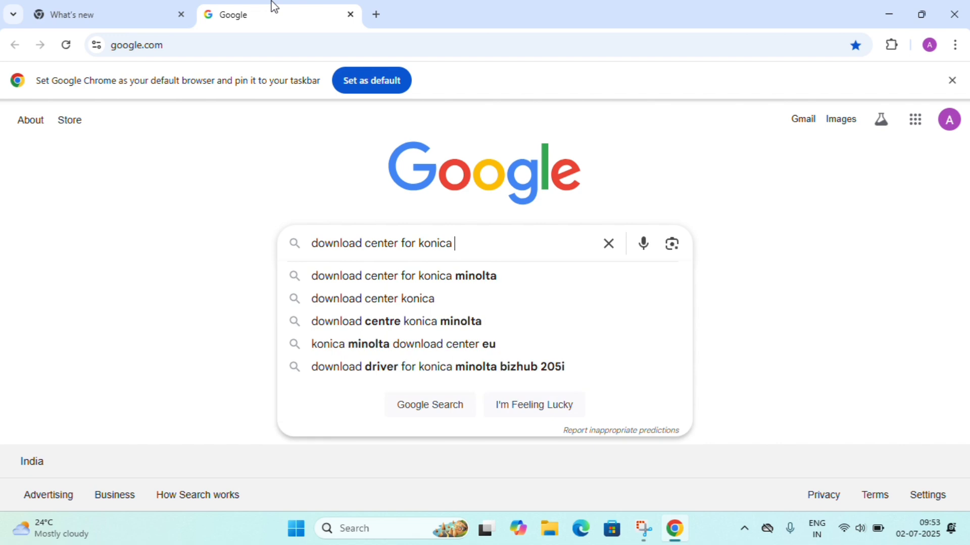
text( minol)
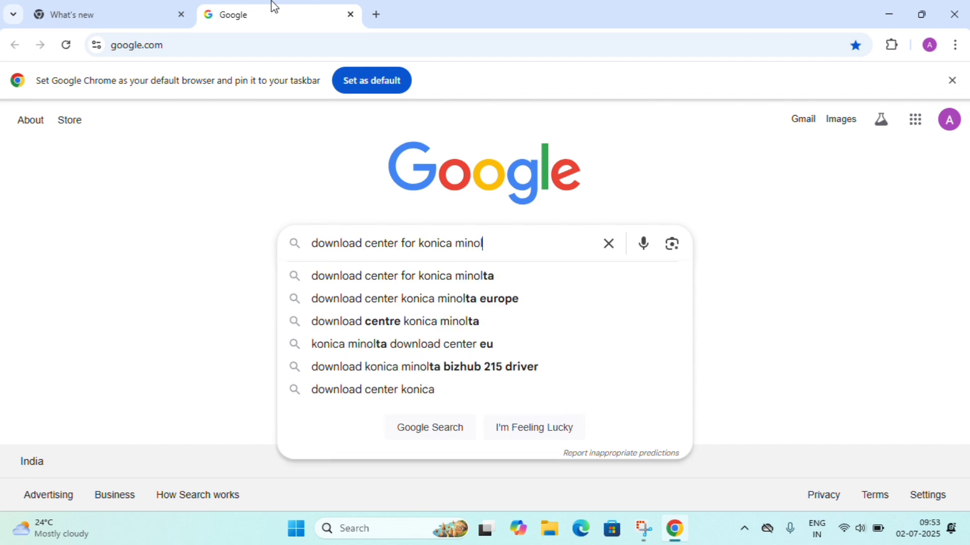
text(ta)
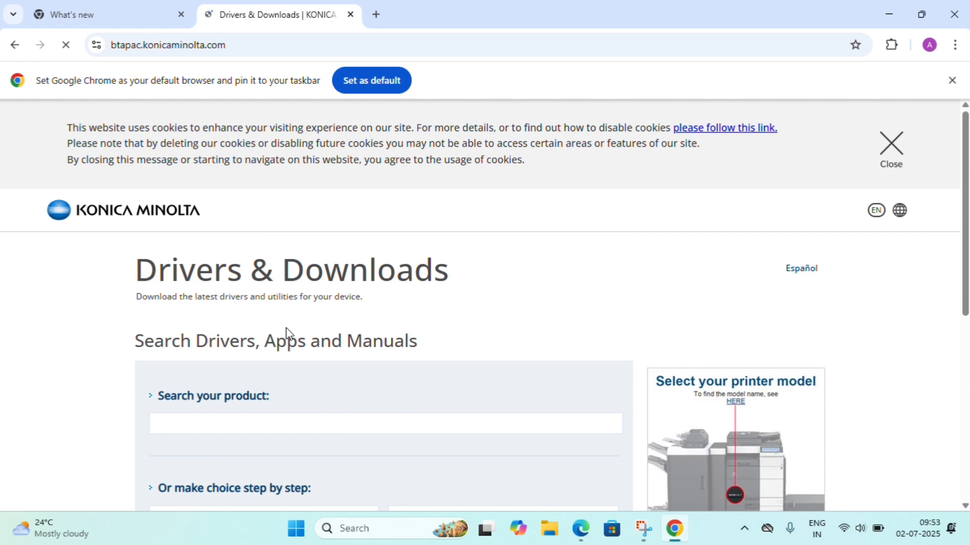
Step: Search for 'c227i' and pick bizhub C227i (Office Colour A3) as the product
scroll(284, 331, down, 2)
click(284, 298)
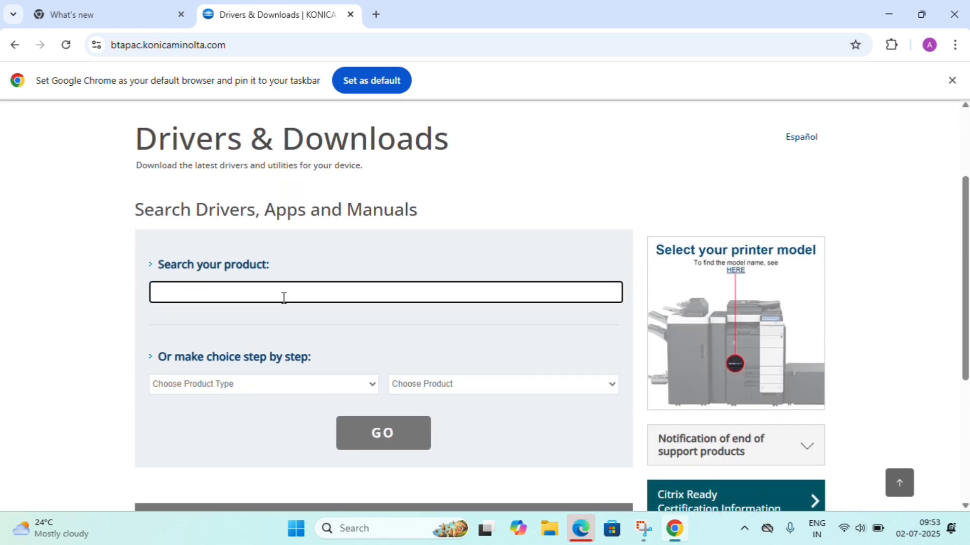
text(c22)
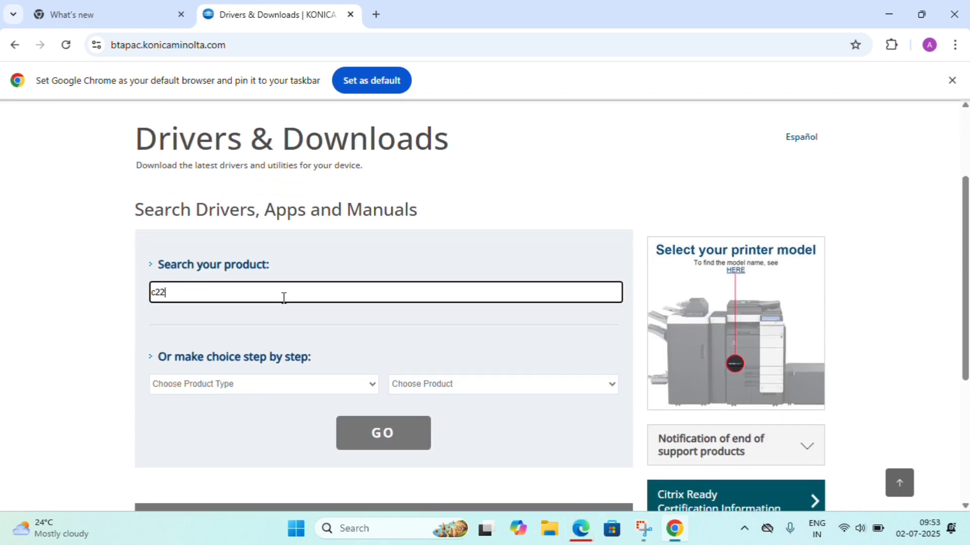
text(7i)
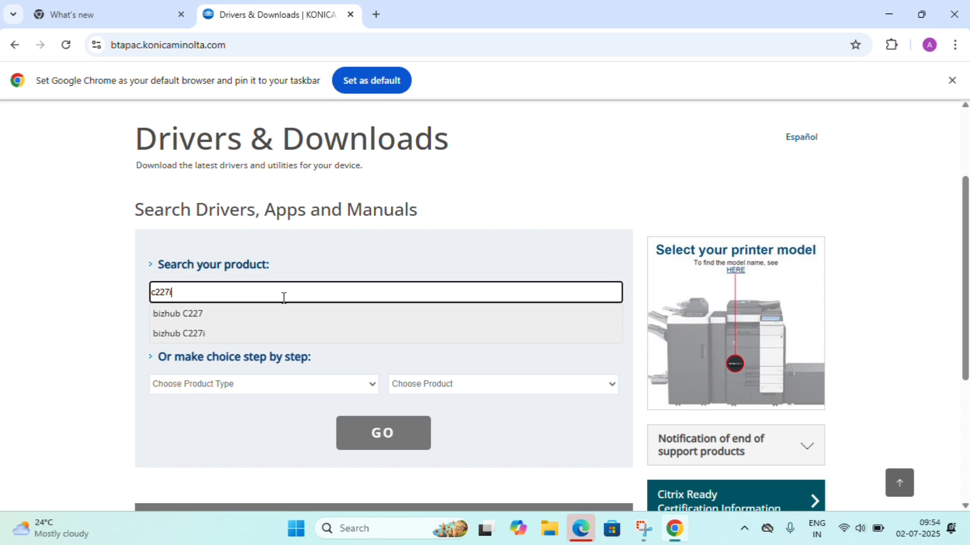
click(258, 316)
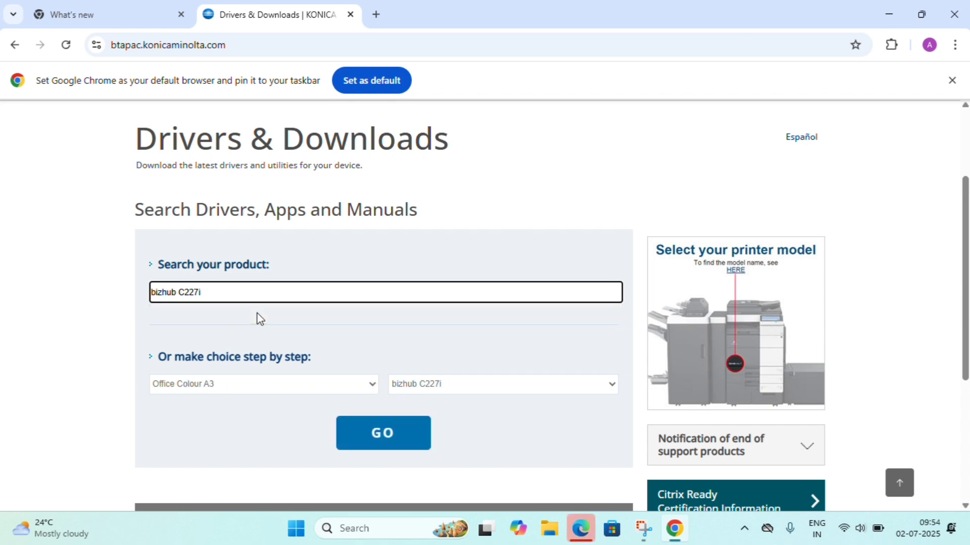
scroll(381, 431, down, 1)
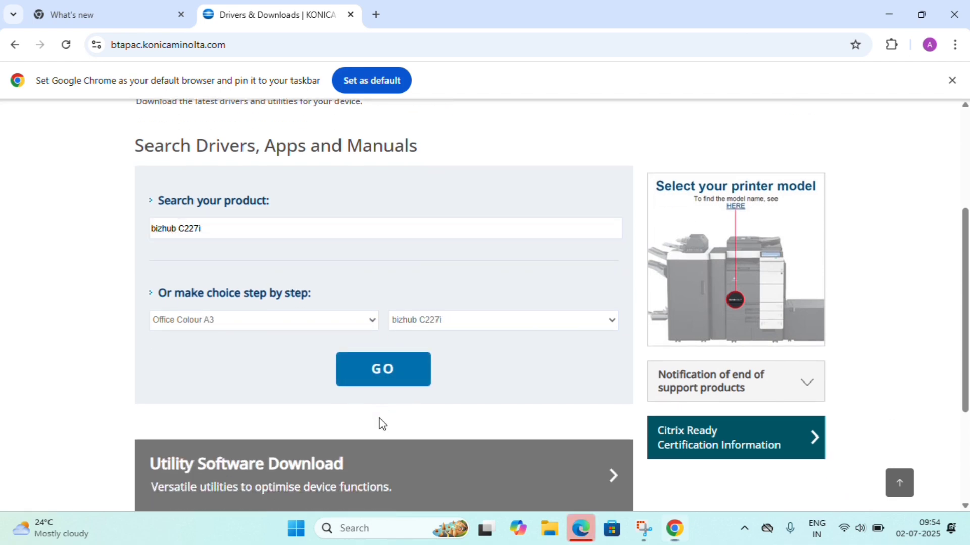
key(super)
Step: Confirm Windows 11 Pro on the About page, then minimize Settings to return to the drivers page
text(a)
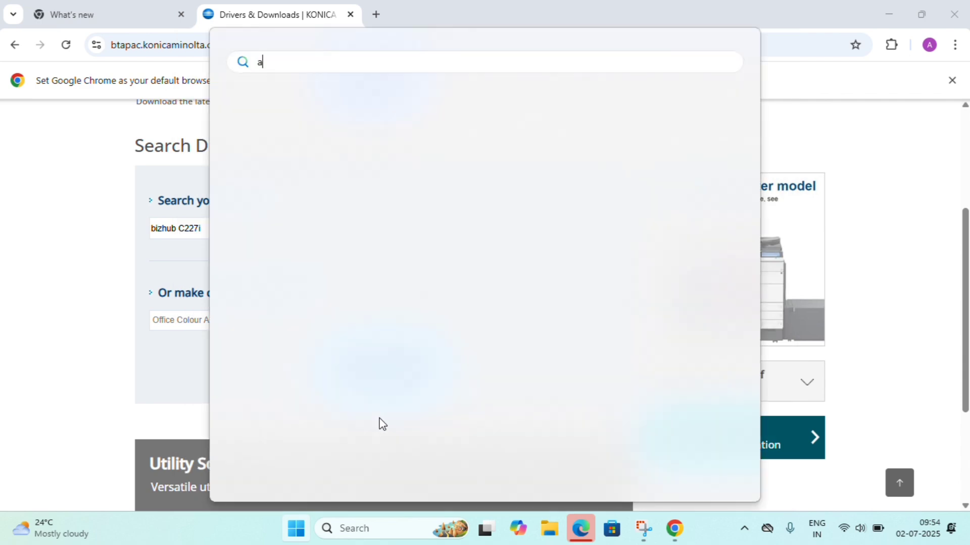
text(bout)
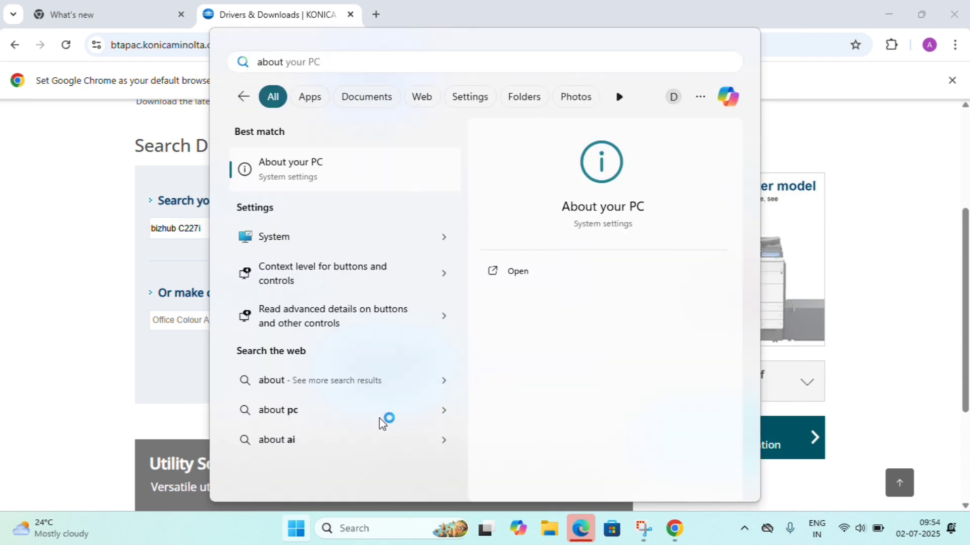
key(Return)
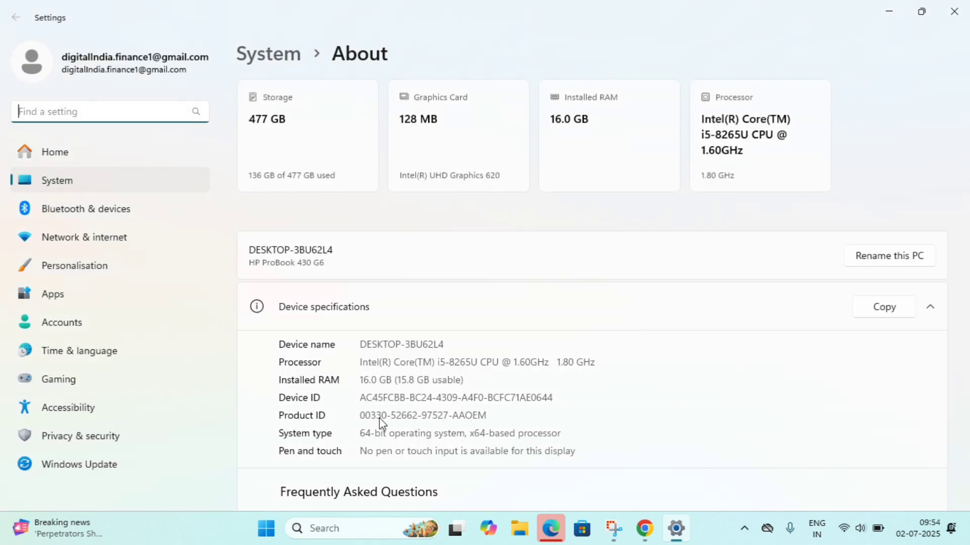
scroll(486, 404, down, 5)
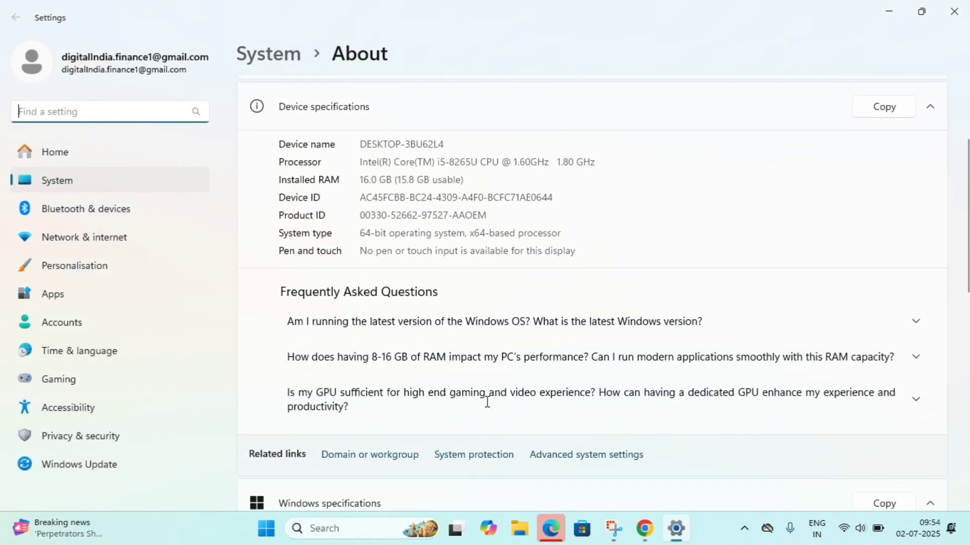
scroll(486, 406, down, 3)
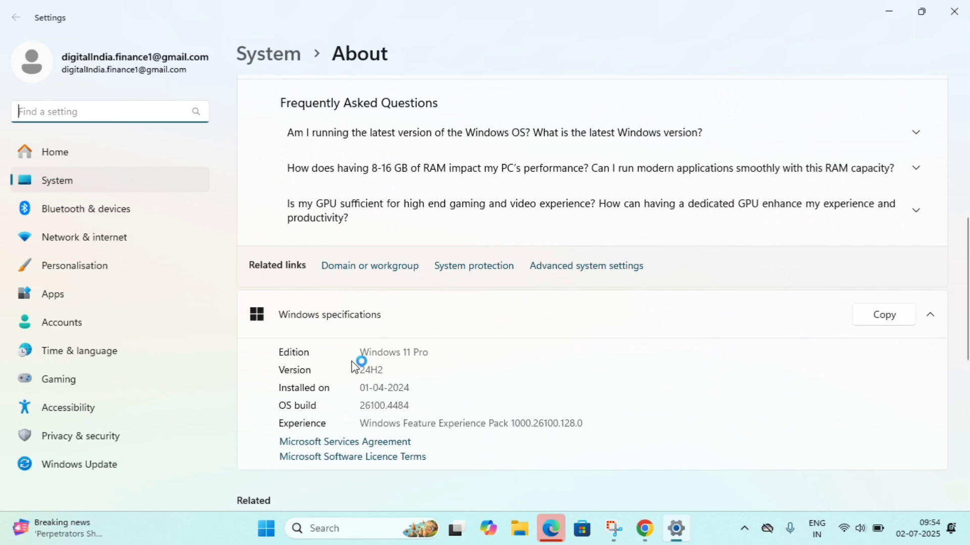
drag(357, 352, 431, 352)
click(462, 351)
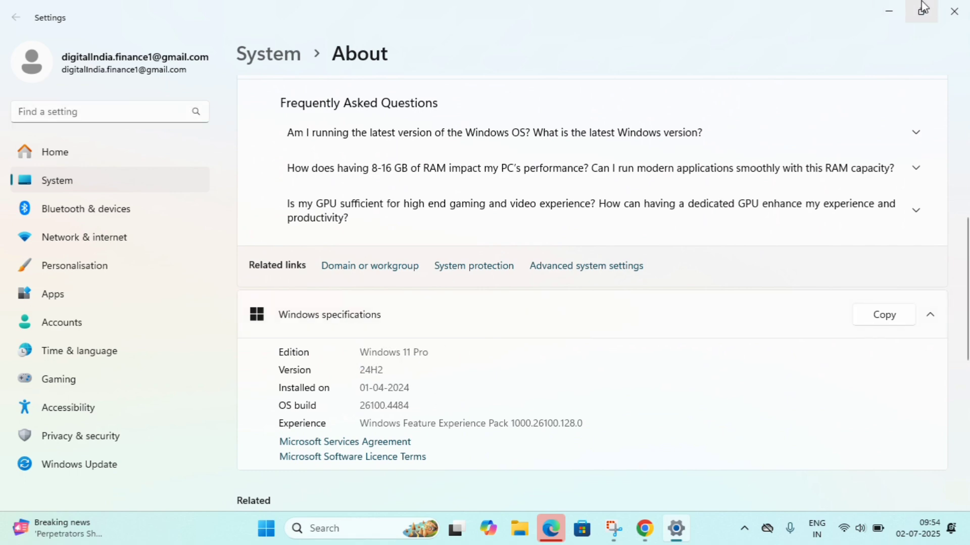
click(890, 11)
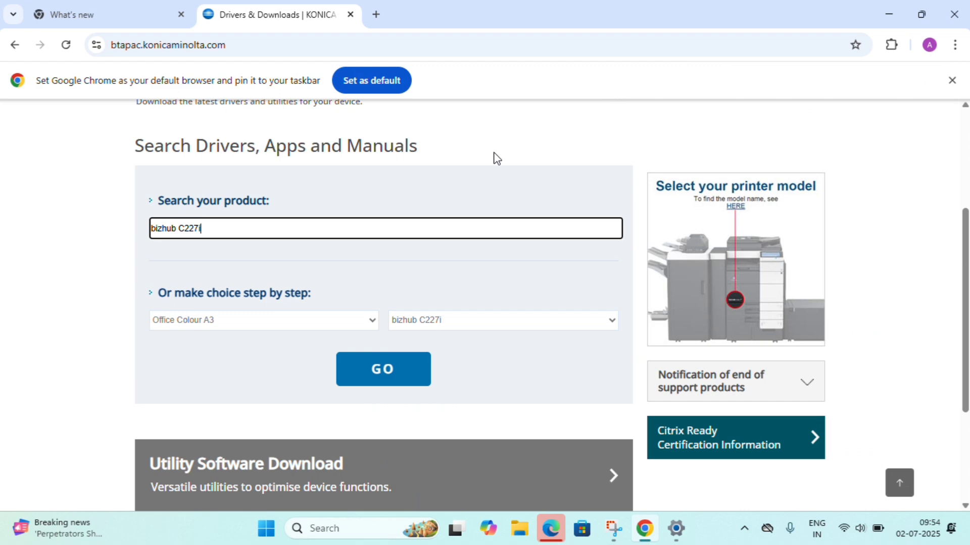
Step: Filter bizhub C227i drivers to Windows 11 and expand the Universal Printer Driver category
scroll(495, 331, down, 2)
click(395, 281)
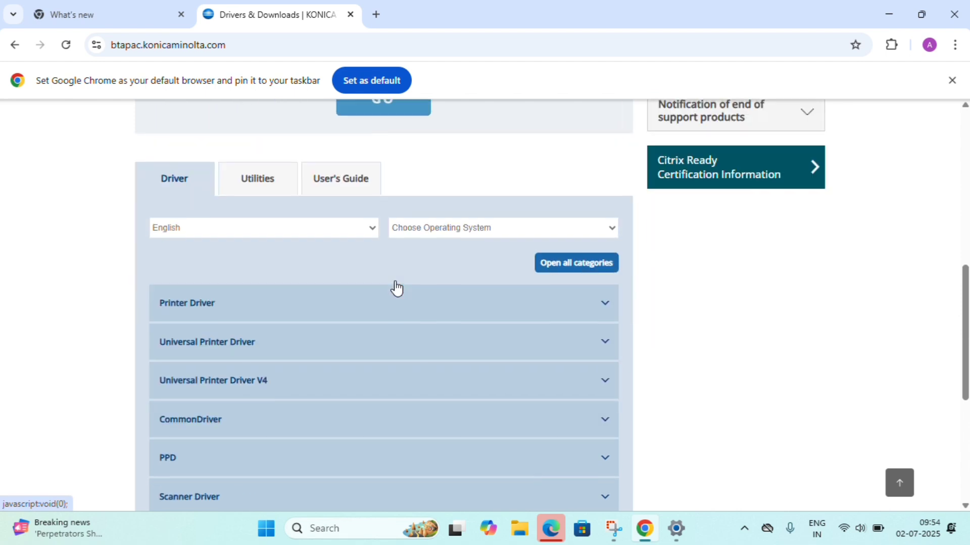
click(465, 232)
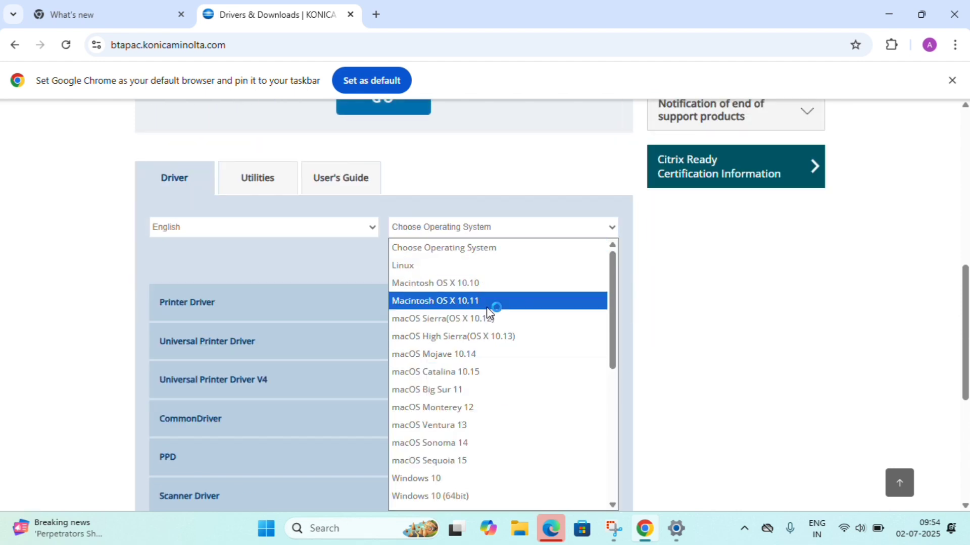
scroll(493, 303, down, 5)
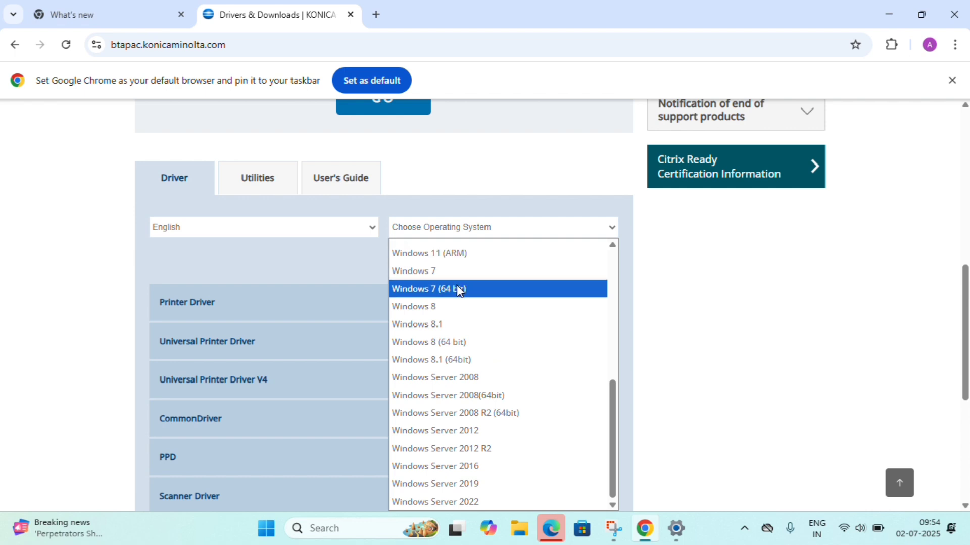
scroll(462, 286, up, 1)
scroll(462, 284, up, 1)
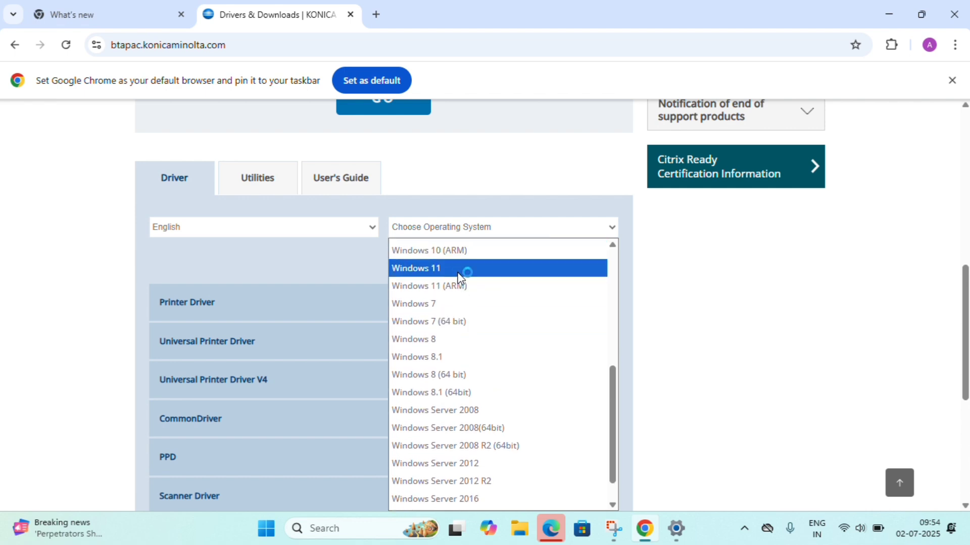
click(460, 268)
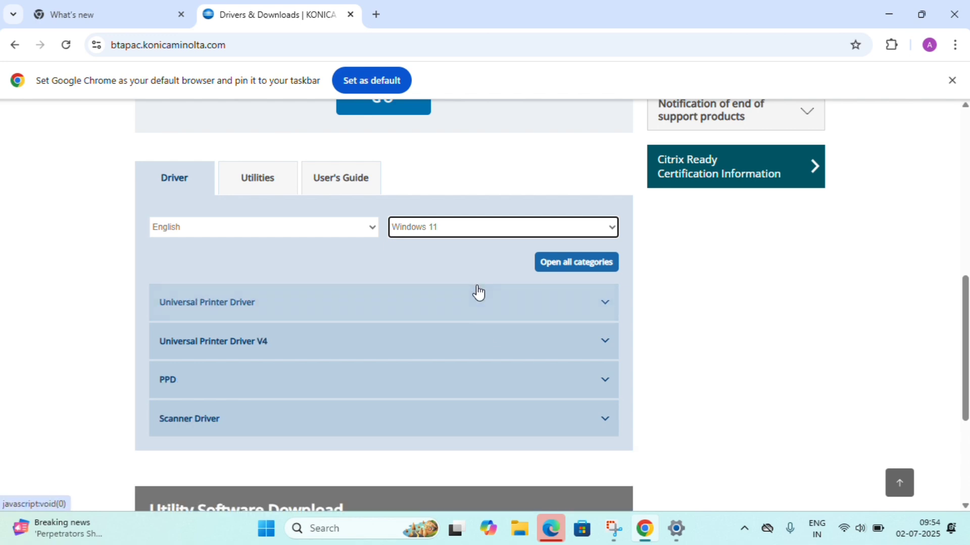
click(572, 315)
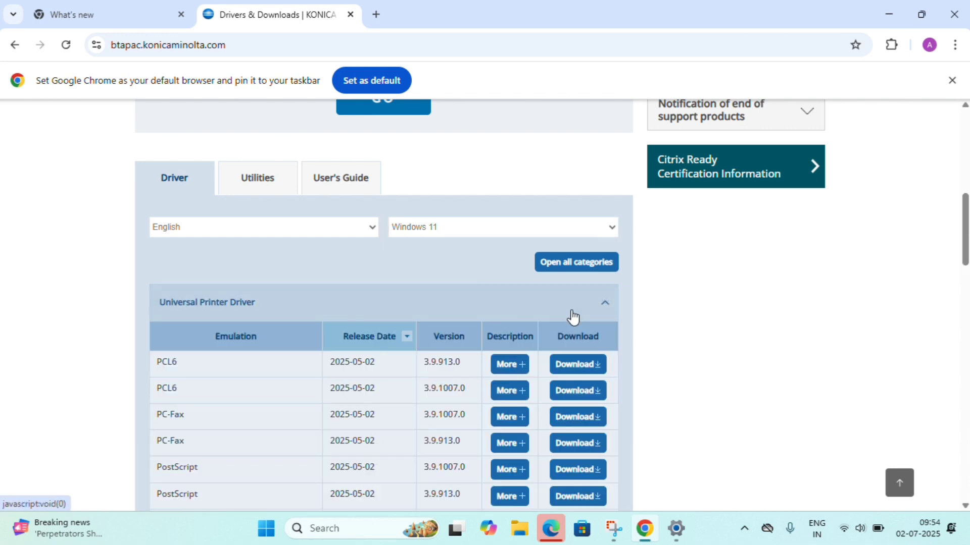
Step: Accept the licence and download the PCL6 driver package UPDPCL6Win_399130MU.zip
click(593, 372)
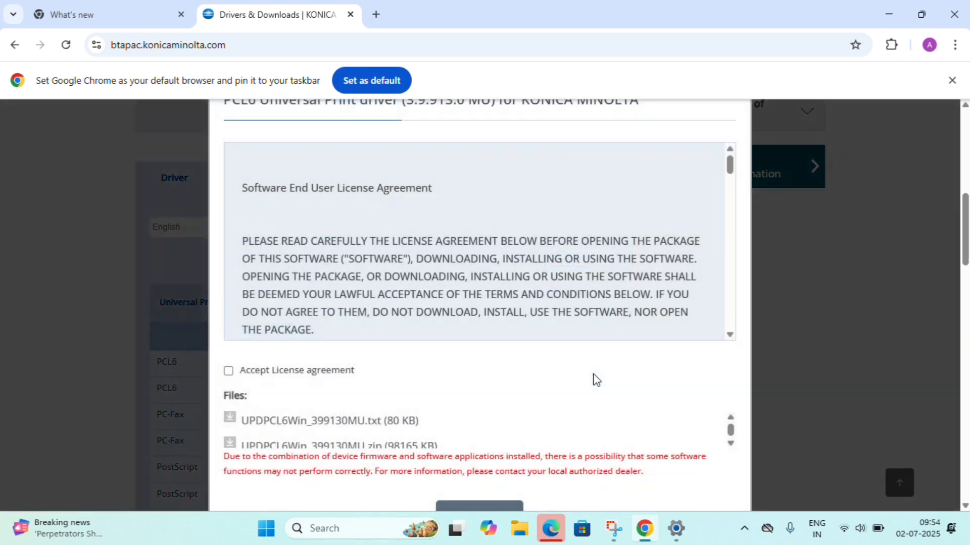
click(319, 373)
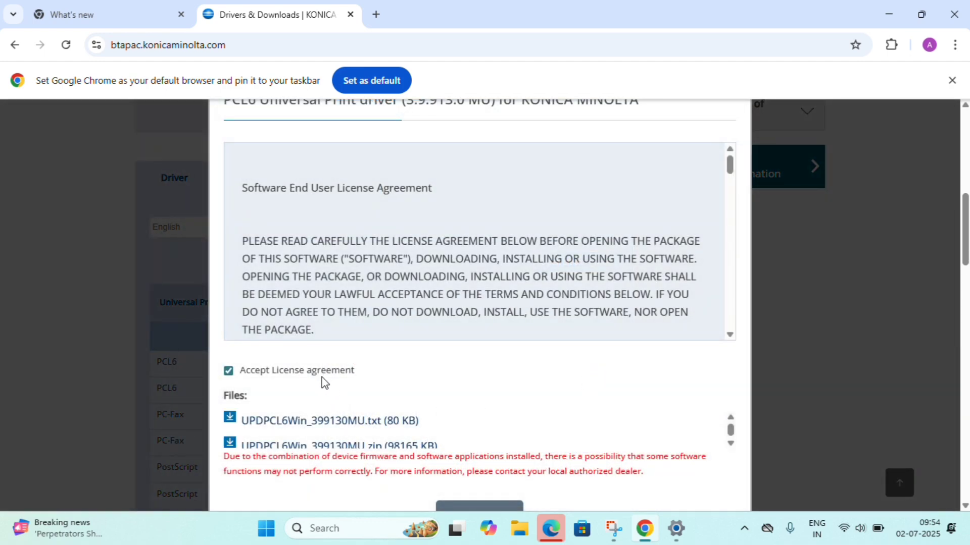
click(399, 446)
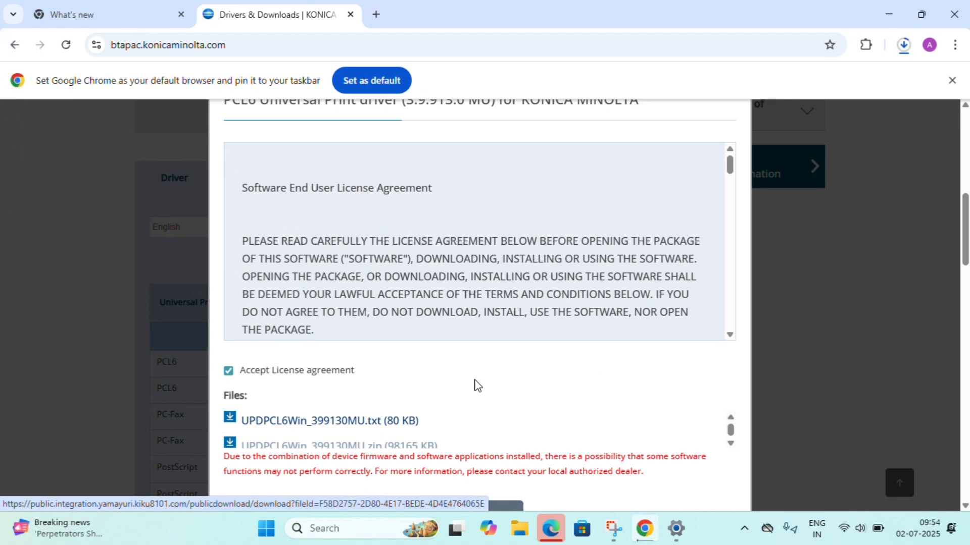
click(903, 46)
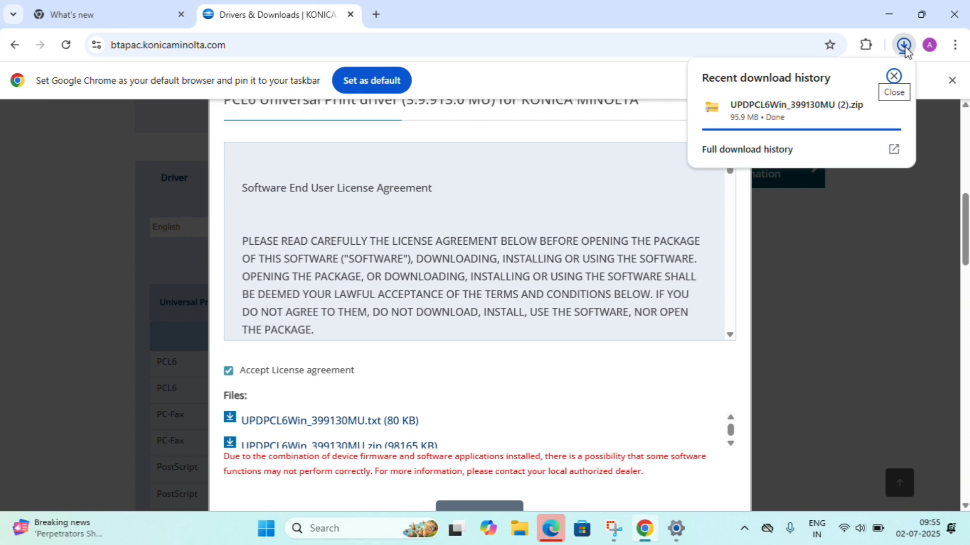
mouse_move(871, 135)
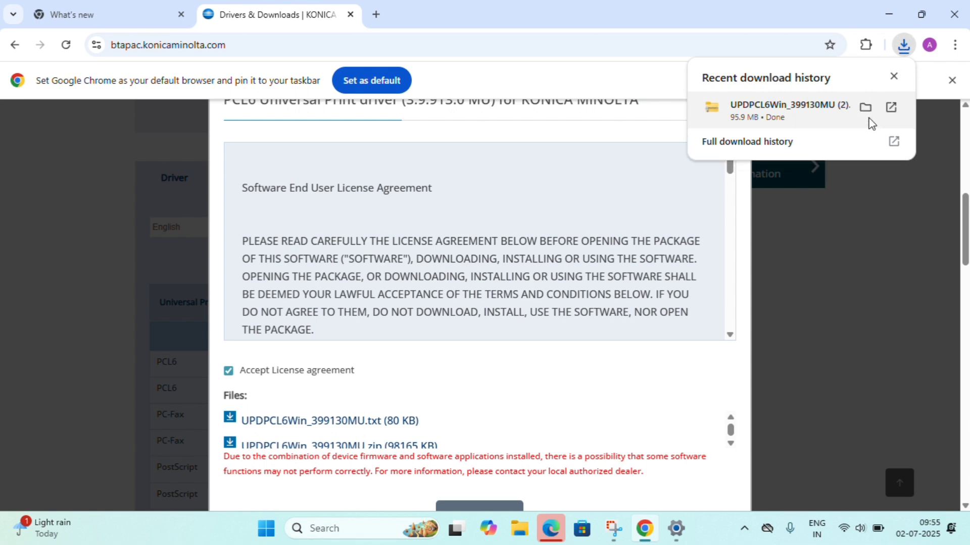
Step: Extract all files of UPDPCL6Win_399130MU (2).zip into a matching Downloads folder
click(866, 107)
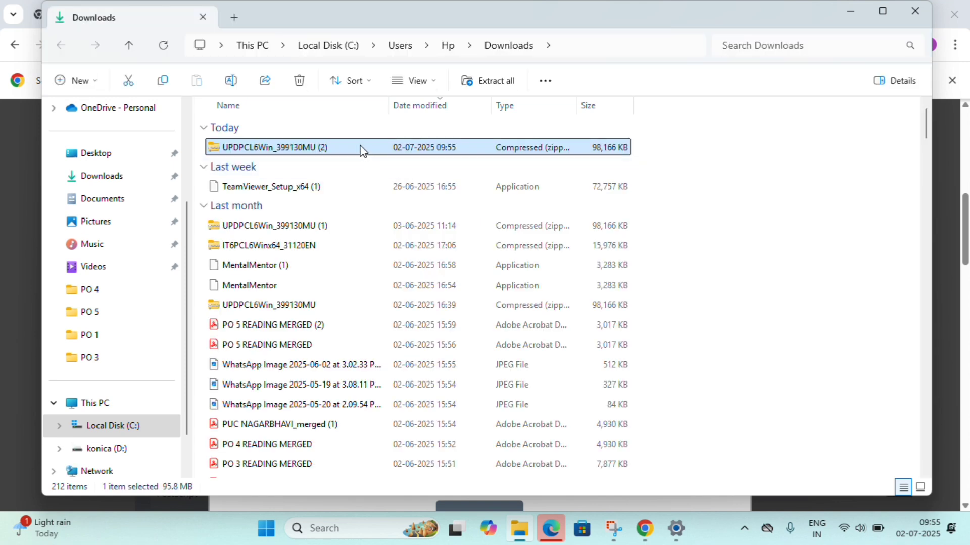
key(F2)
key(Escape)
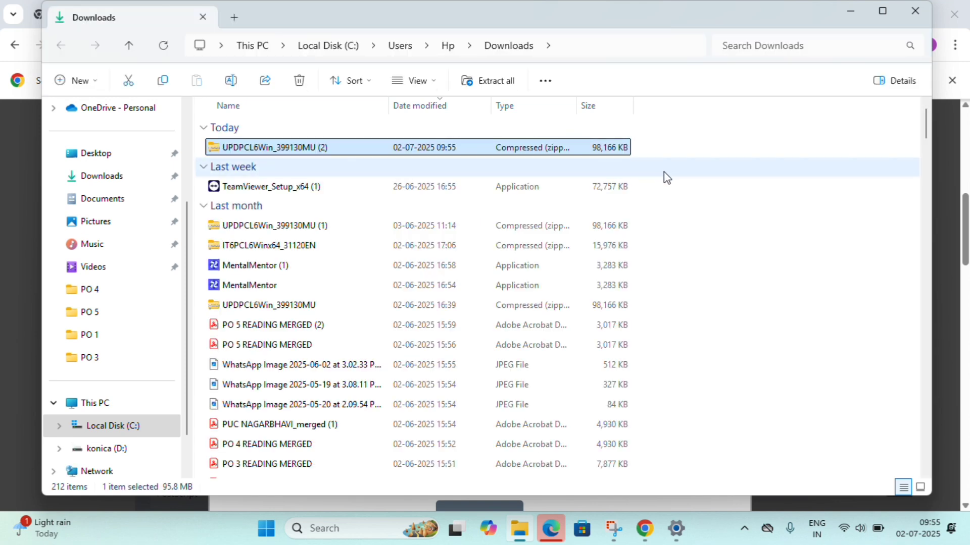
click(635, 167)
click(582, 152)
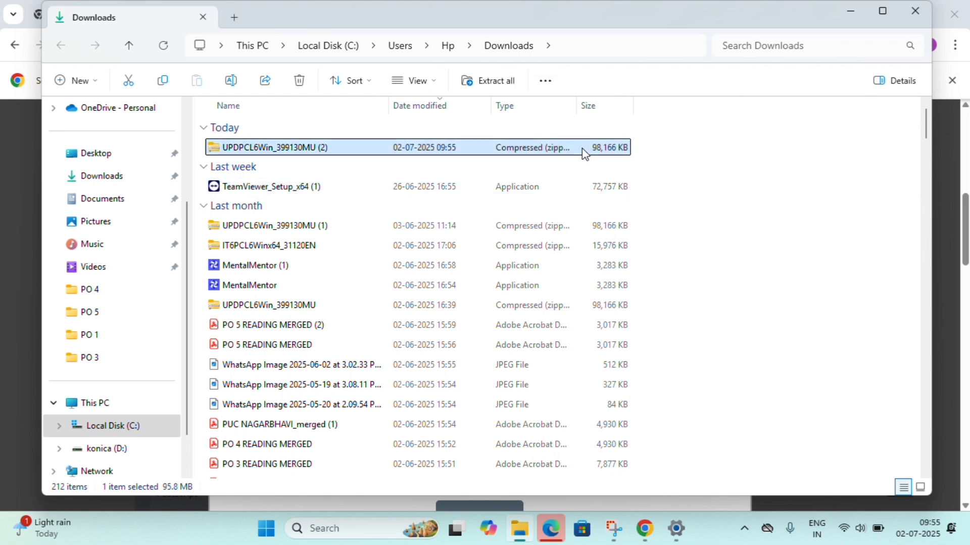
right_click(582, 148)
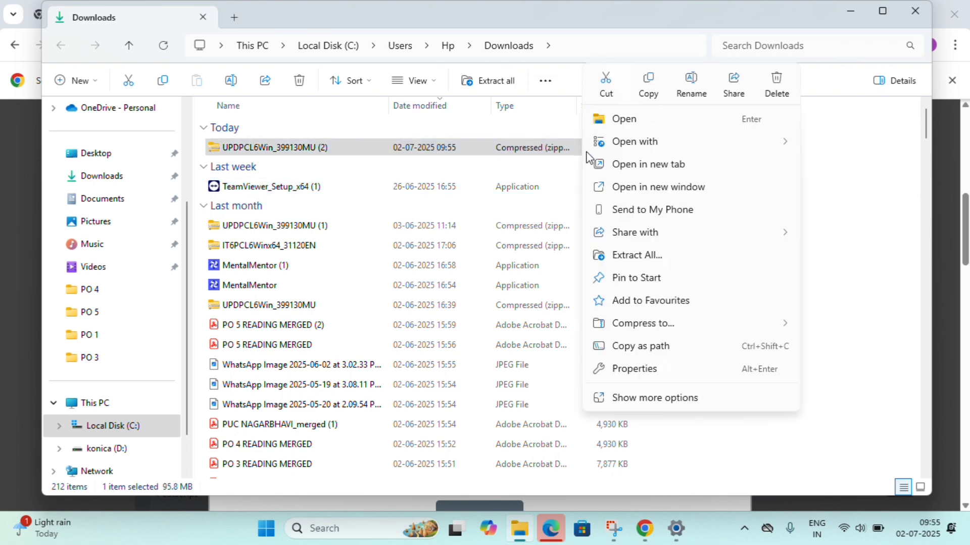
click(662, 260)
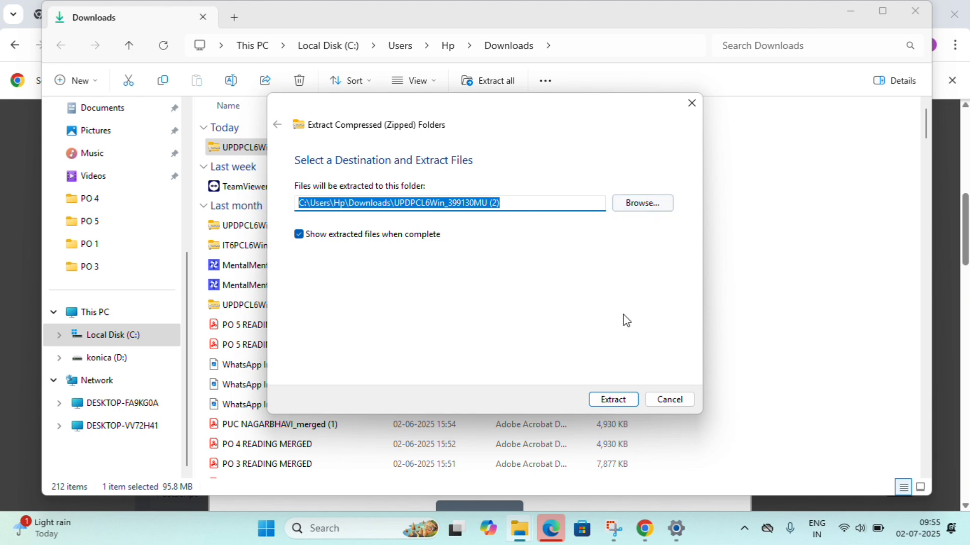
click(615, 399)
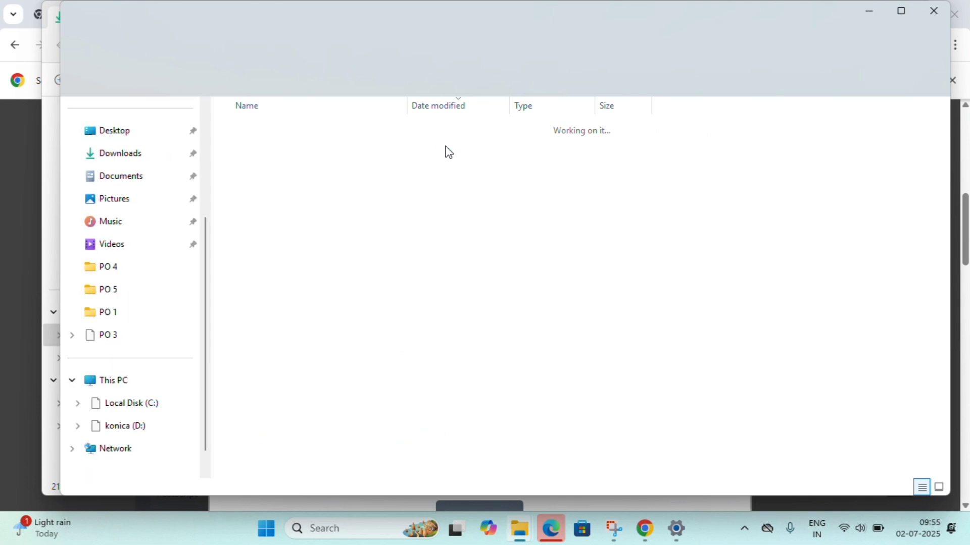
Step: Run UPDSetup64 from the extracted folder, agree to the licence, and check the Wi-Fi connection
double_click(305, 151)
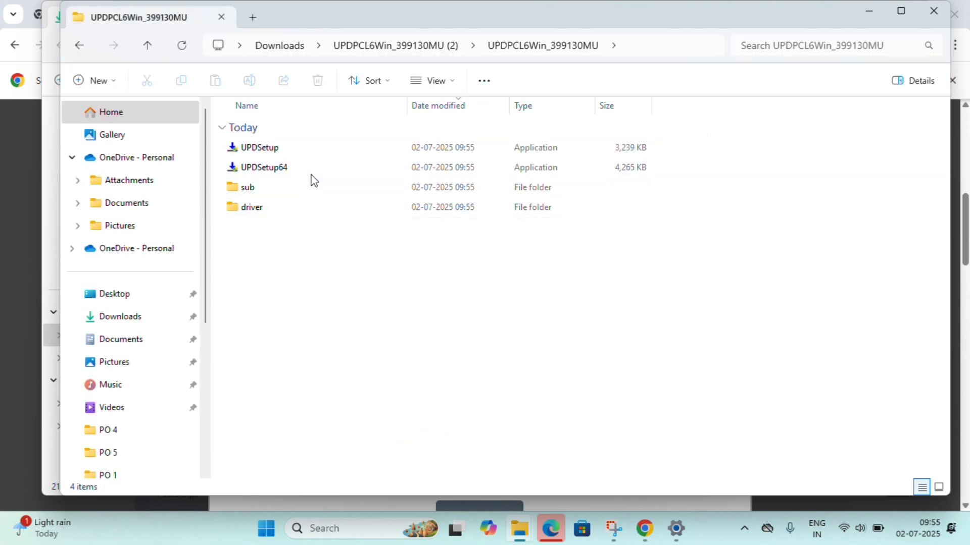
double_click(310, 172)
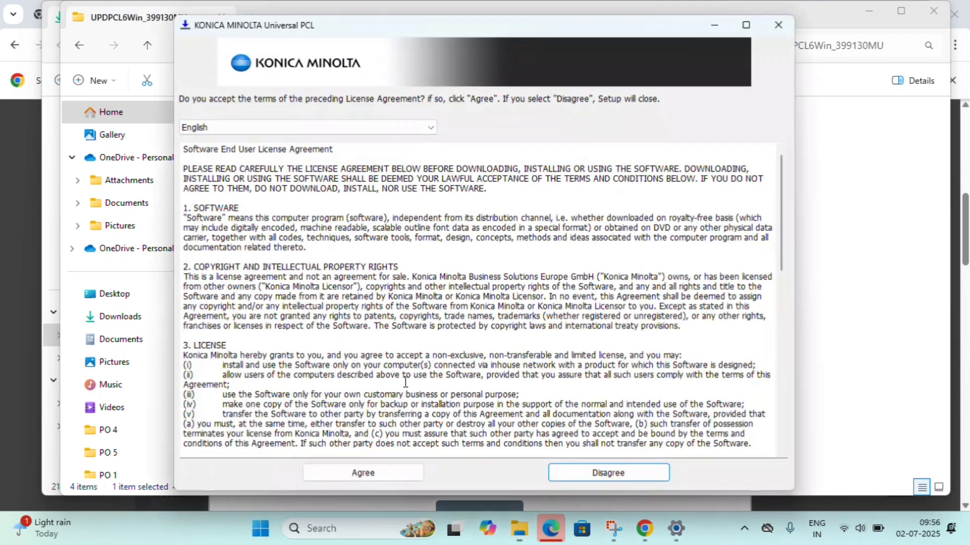
click(371, 481)
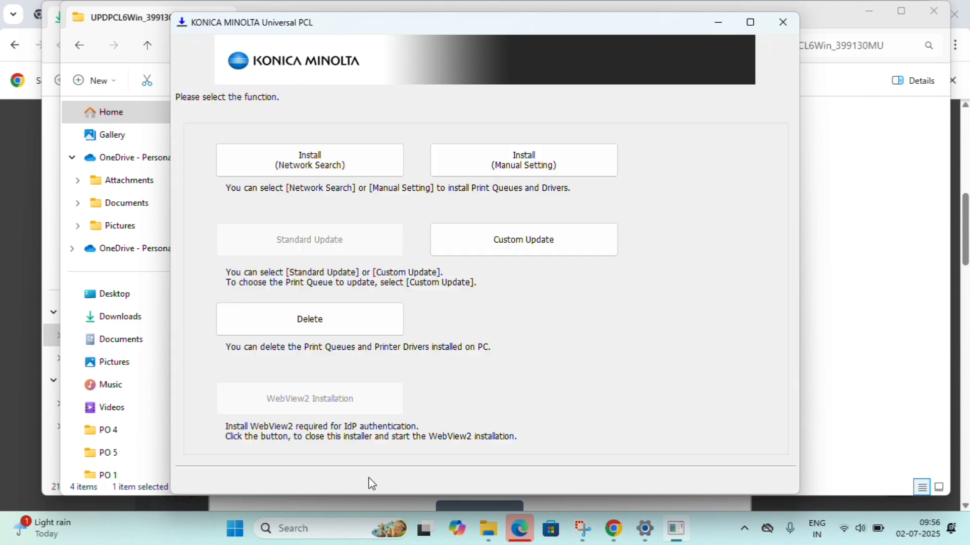
click(849, 533)
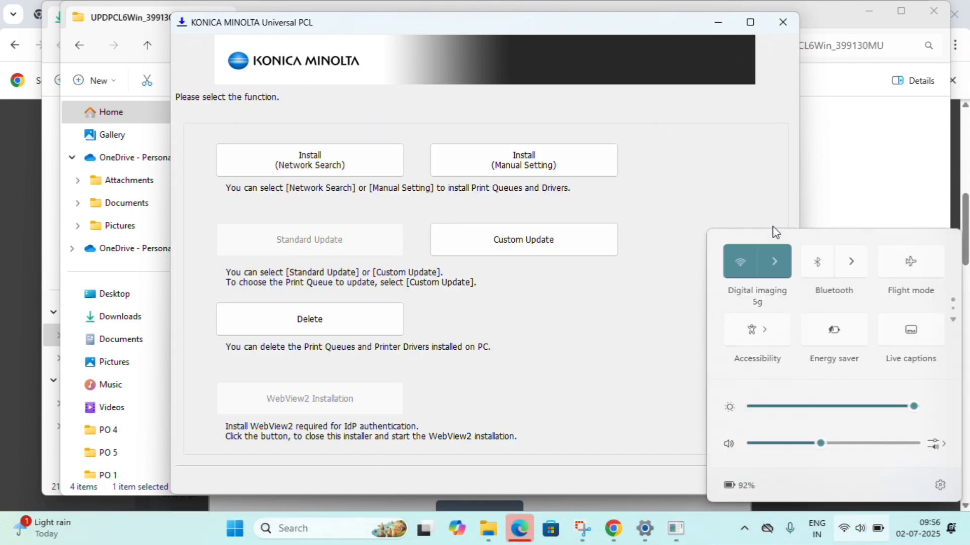
click(781, 262)
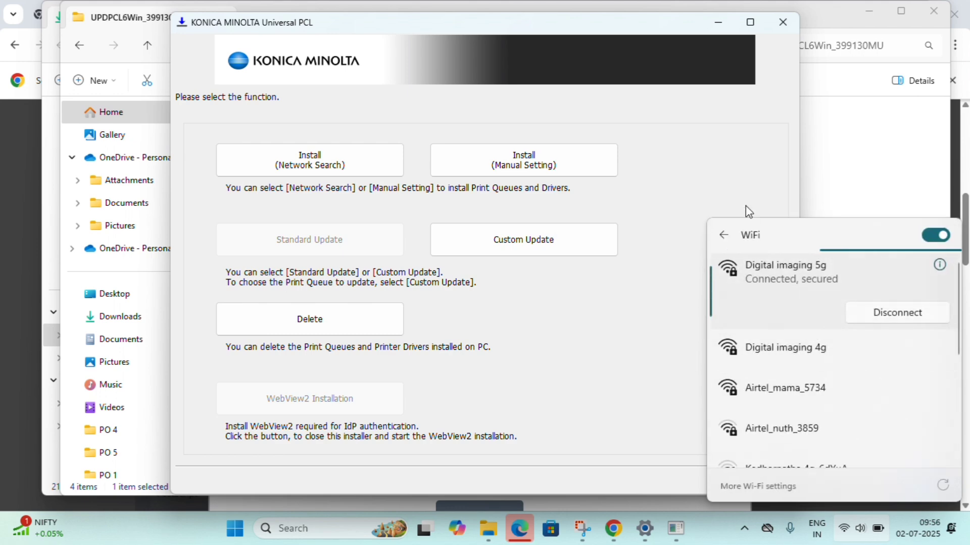
click(677, 185)
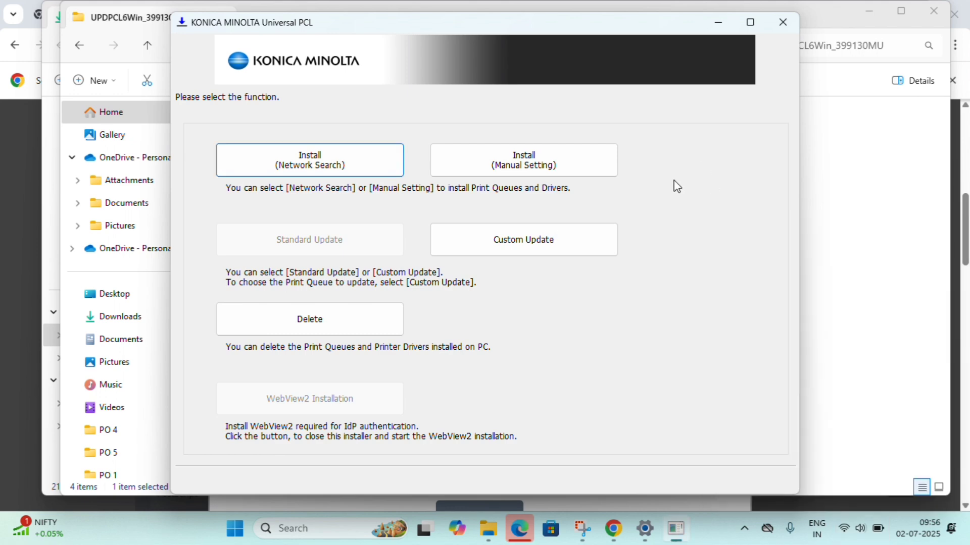
Step: Install the network-found bizhub C227i queue at 192.168.29.231 with the Universal PCL driver
click(386, 164)
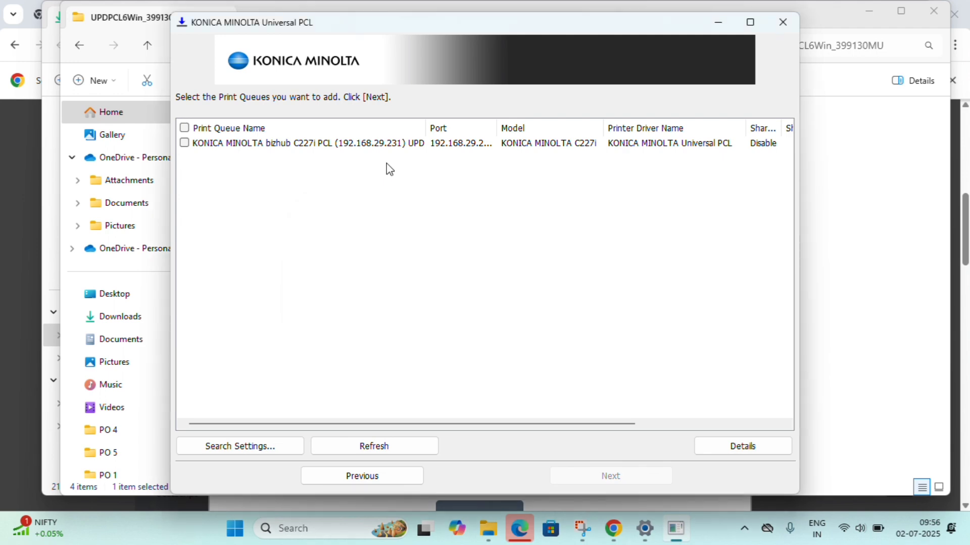
click(185, 143)
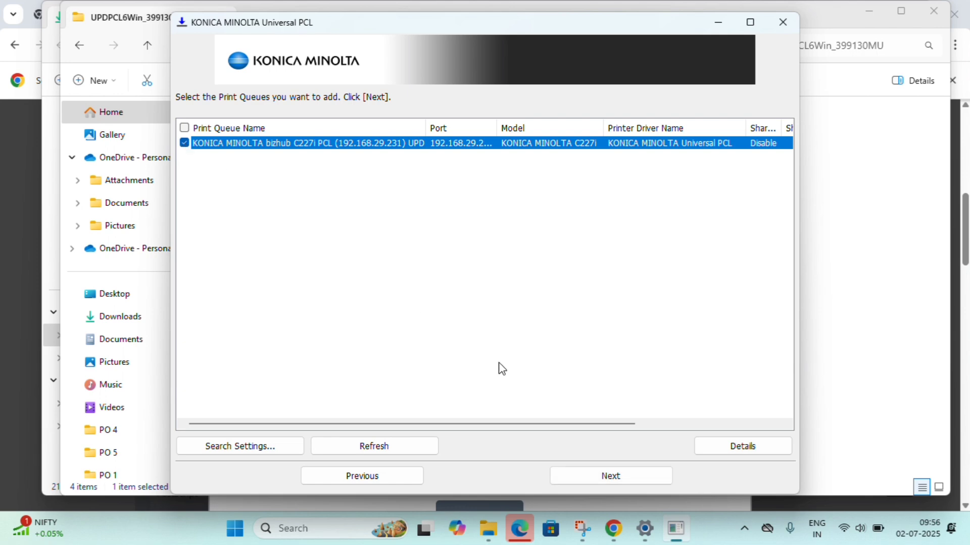
click(614, 480)
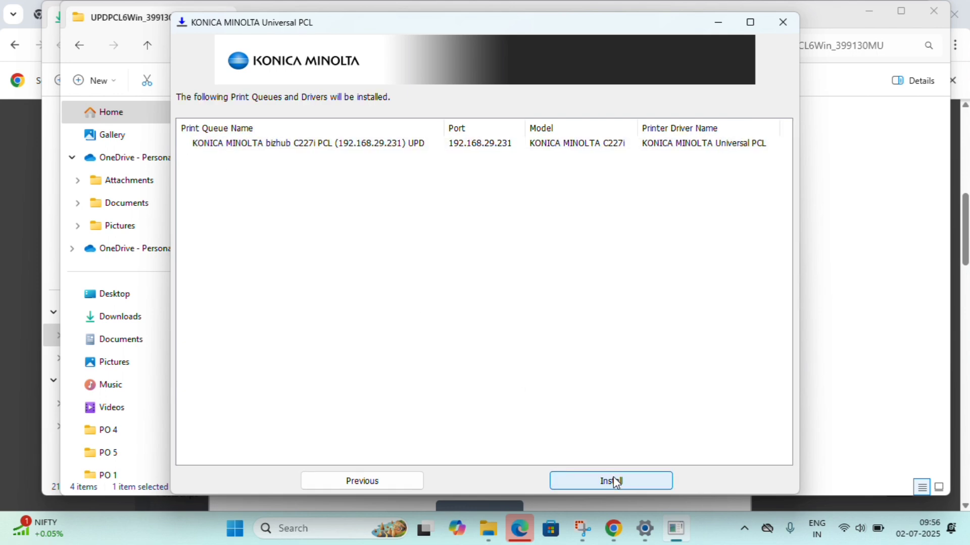
click(615, 482)
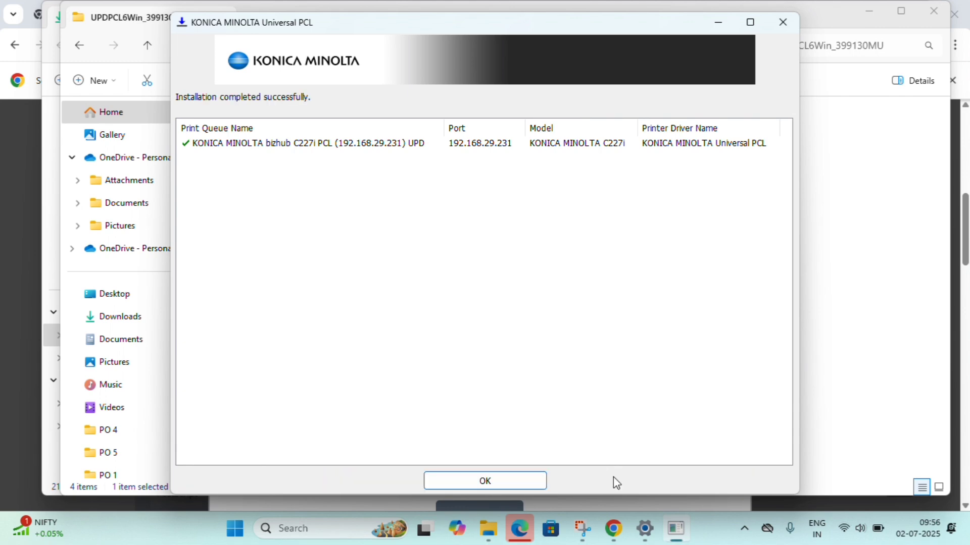
Step: Close the installation report and open Printers & scanners settings
click(529, 485)
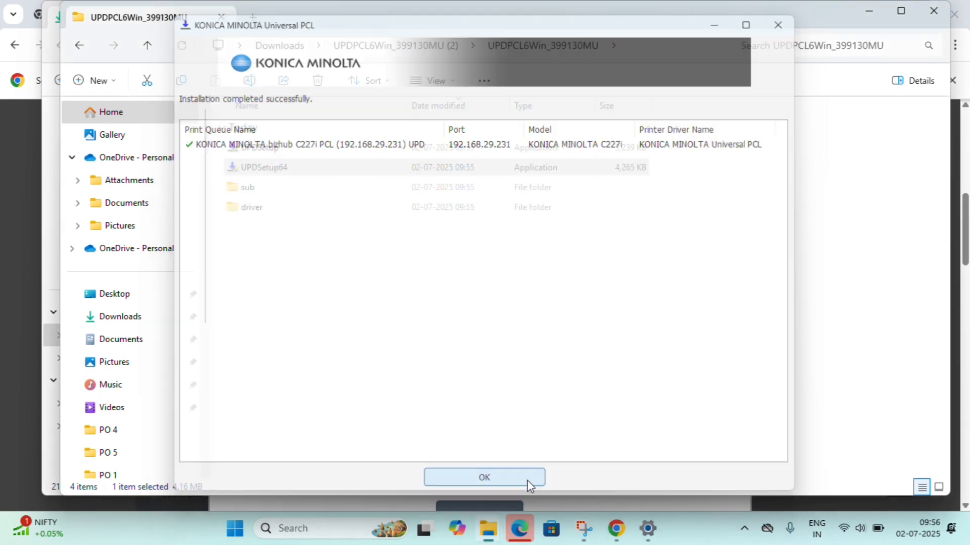
key(super)
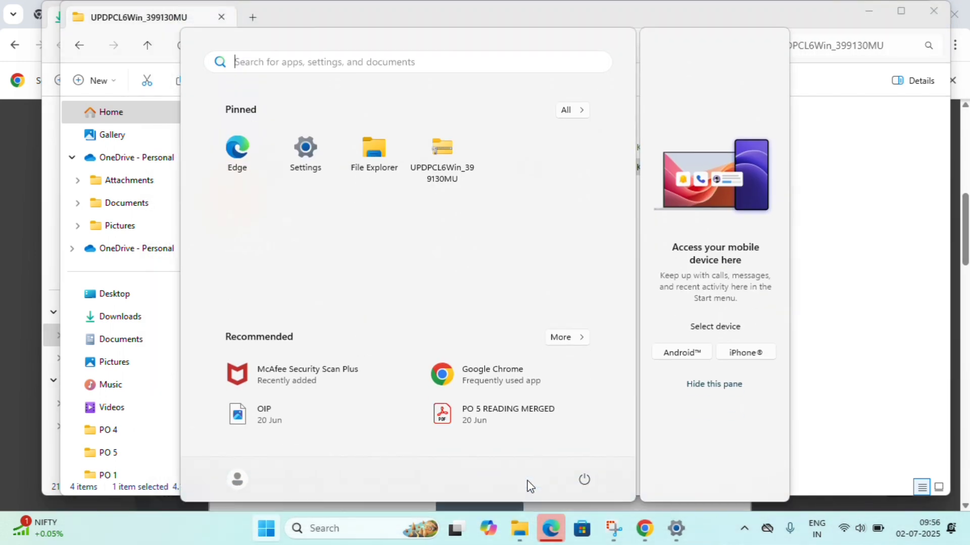
text(printer)
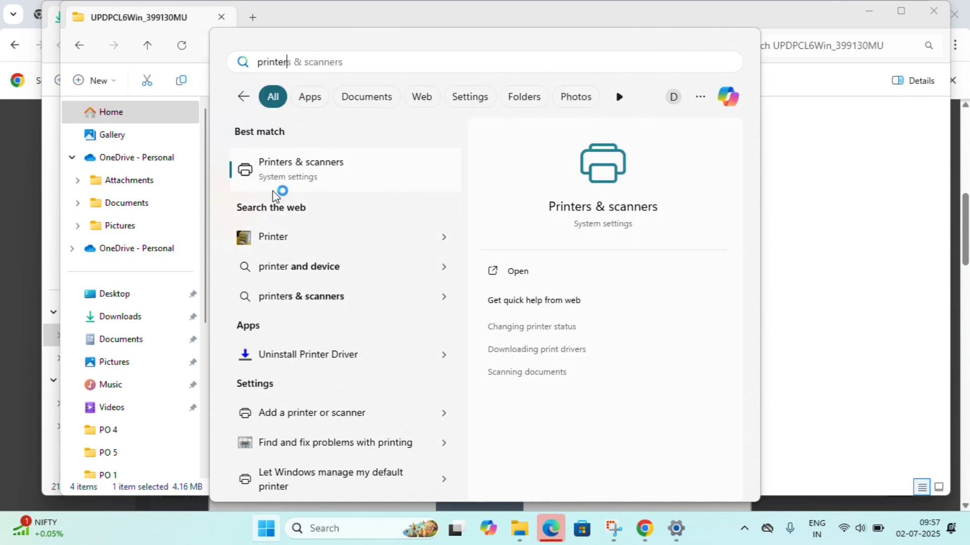
click(312, 185)
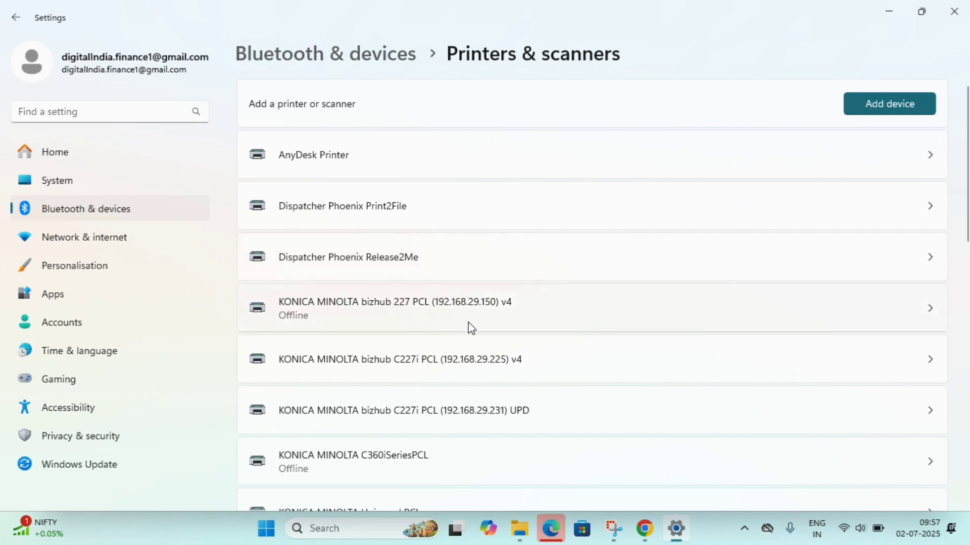
Step: Open the bizhub C227i PCL (192.168.29.231) UPD printer page and its printing preferences
scroll(469, 327, down, 3)
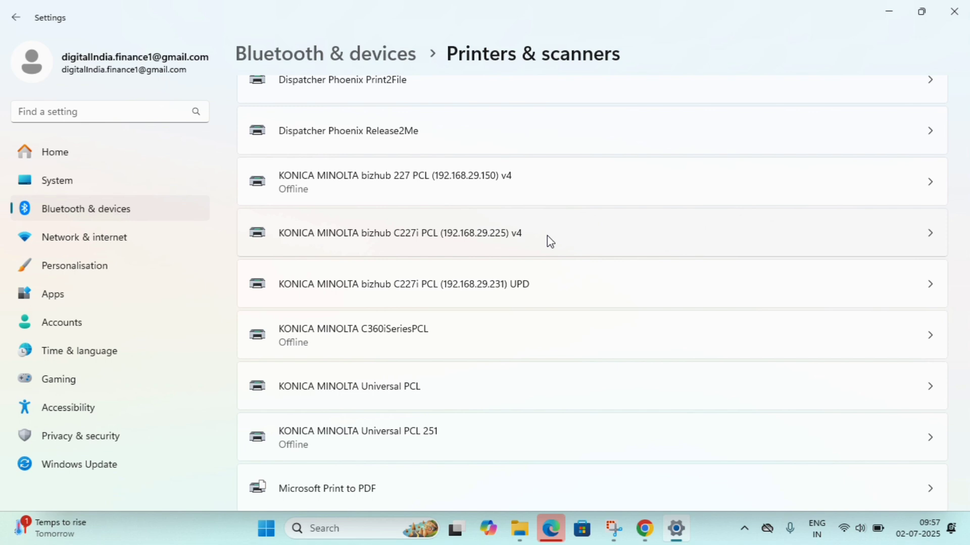
click(564, 296)
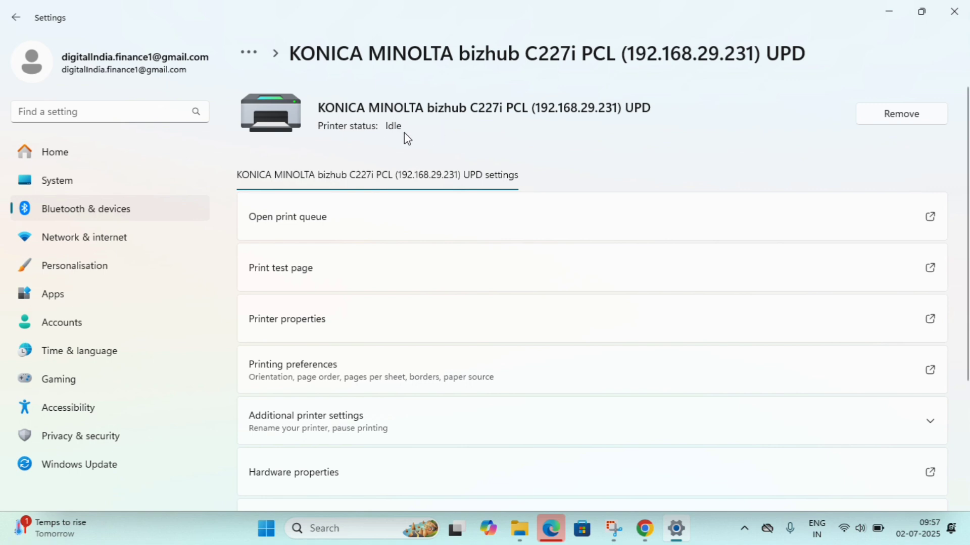
scroll(467, 356, down, 1)
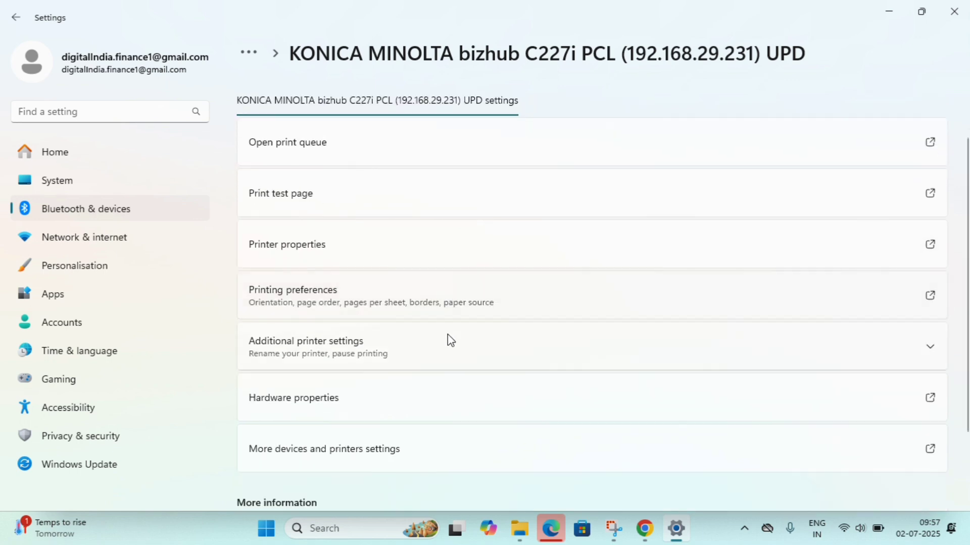
click(428, 307)
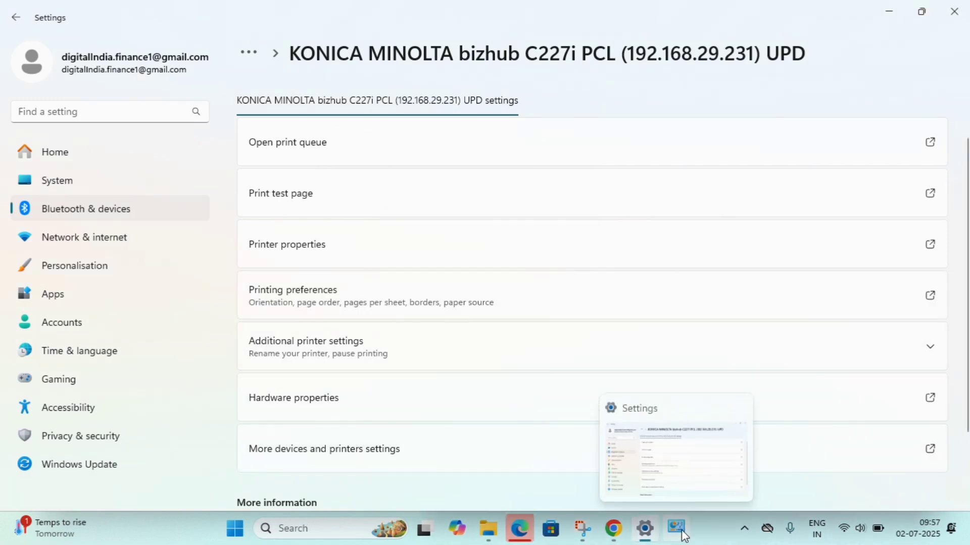
Step: Review the printing preferences (2-Sided, Auto Color, A4) and close them keeping defaults
click(686, 528)
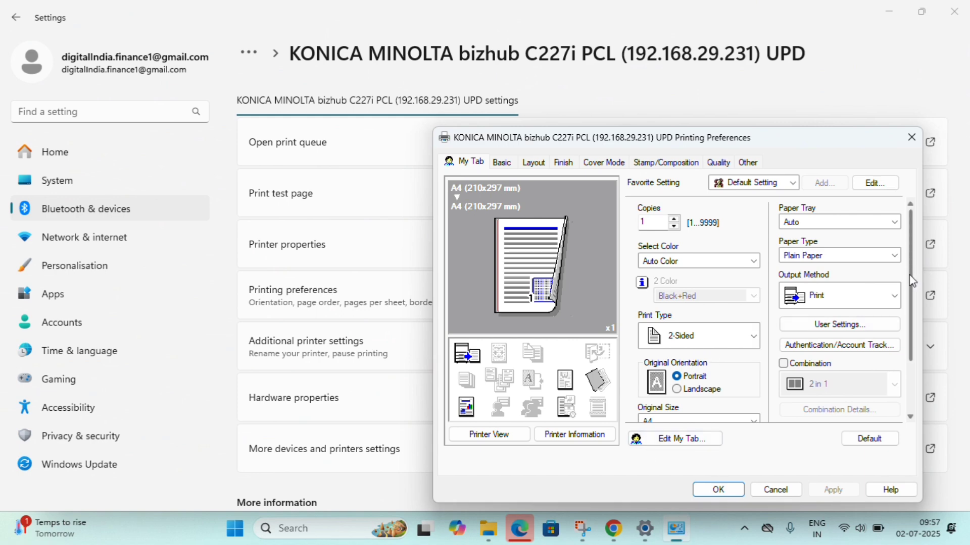
scroll(910, 279, down, 3)
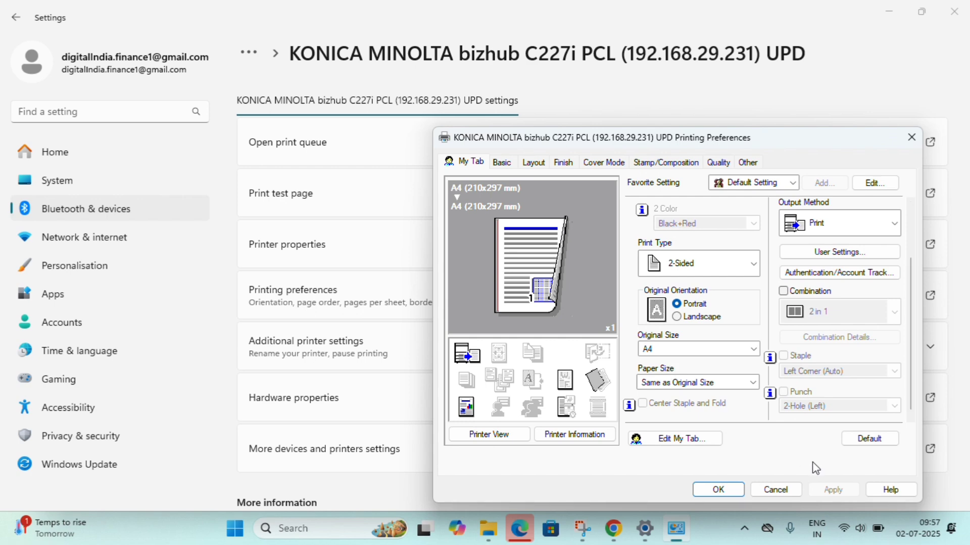
click(725, 491)
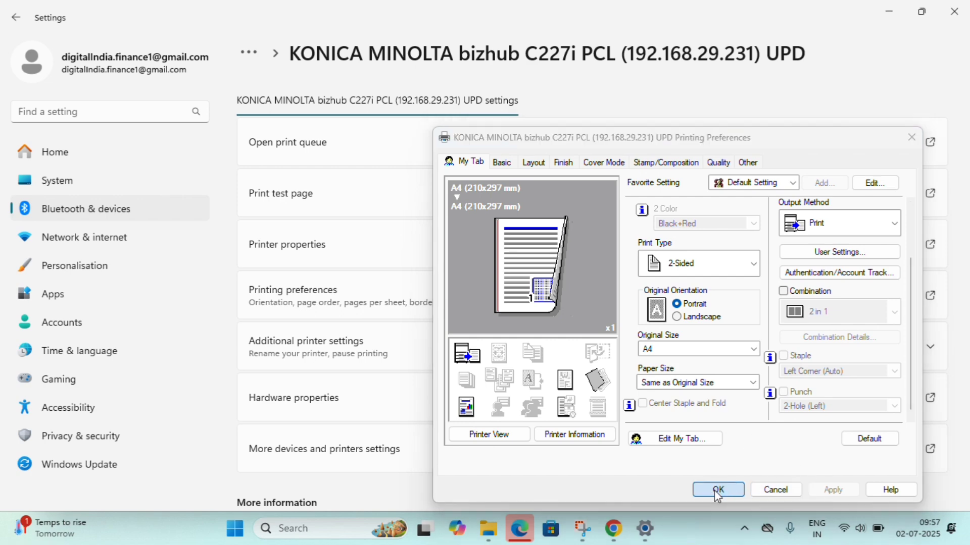
scroll(635, 167, up, 2)
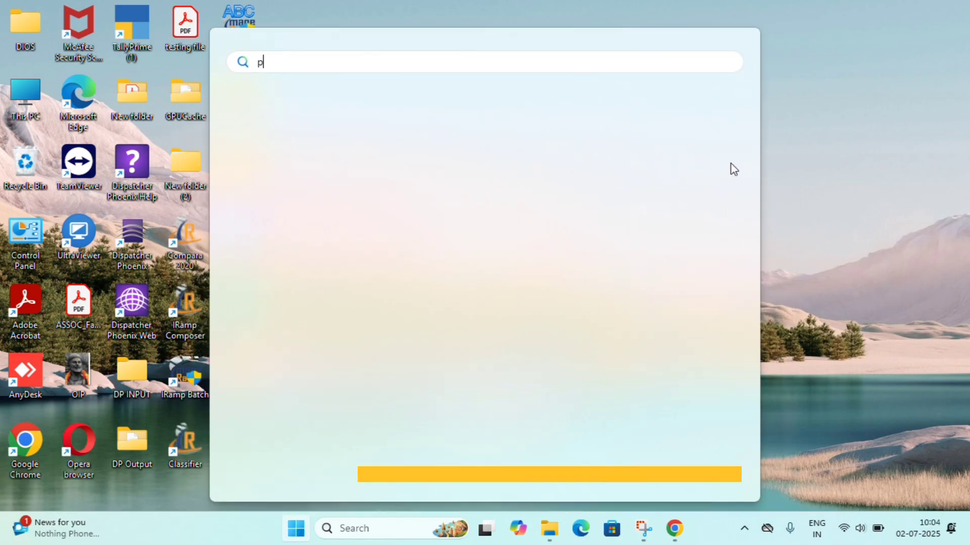
Step: Search Start for 'printer' and open the Printers & scanners settings
text(prii)
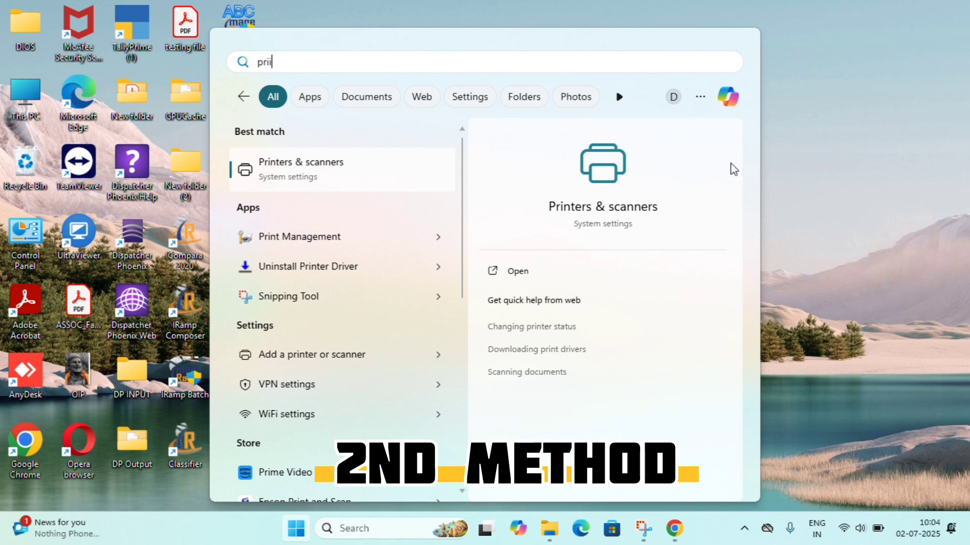
key(BackSpace)
text(i)
key(BackSpace)
key(BackSpace)
key(BackSpace)
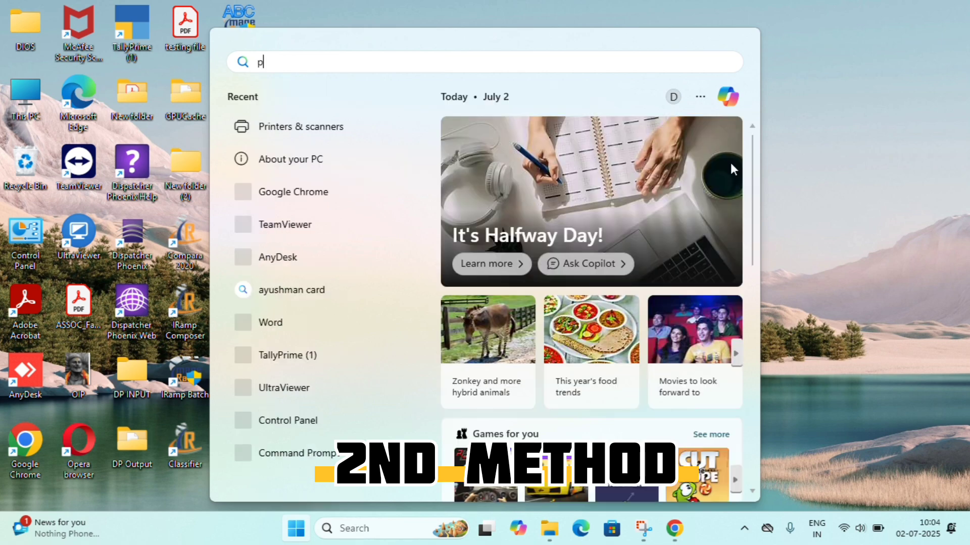
text(printer)
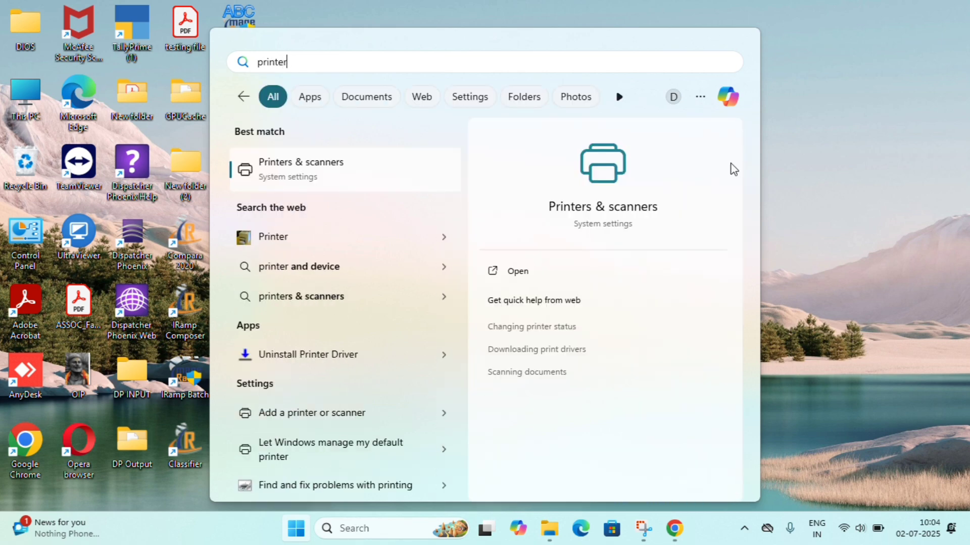
key(Return)
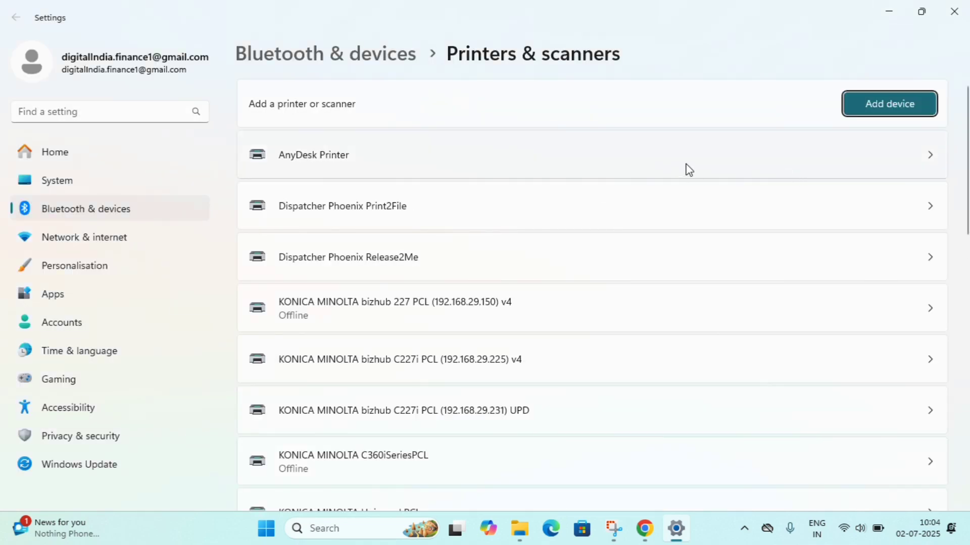
Step: Scan for new printers, rescan, then choose to add a printer manually
click(887, 105)
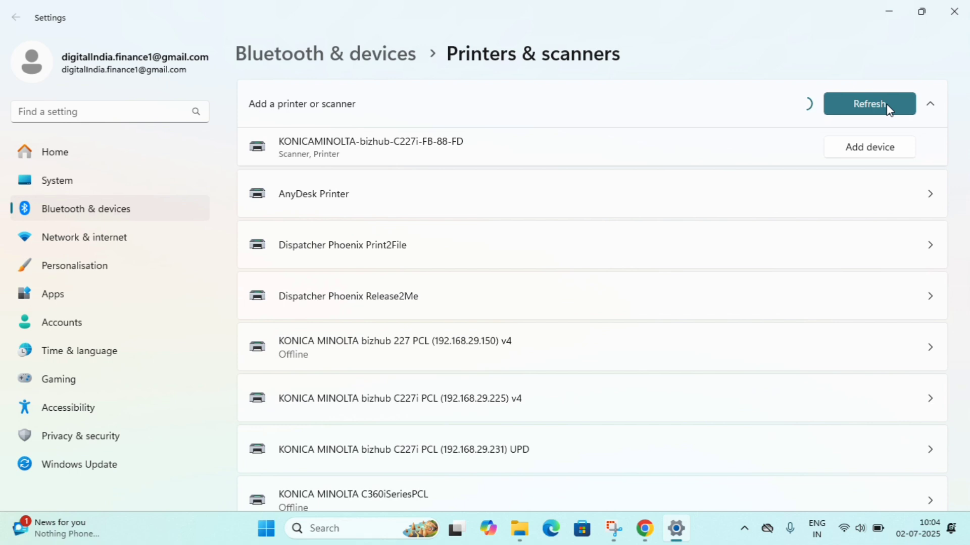
click(888, 106)
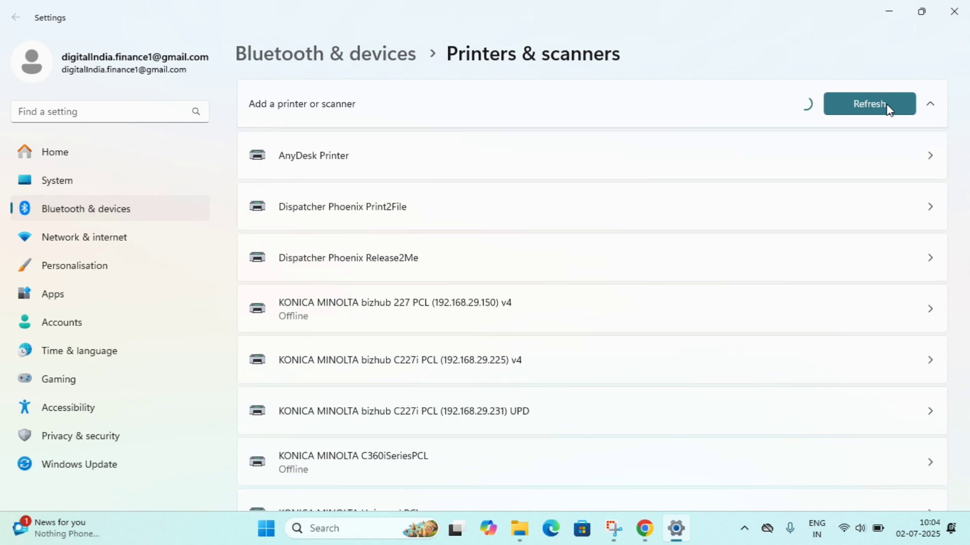
click(862, 148)
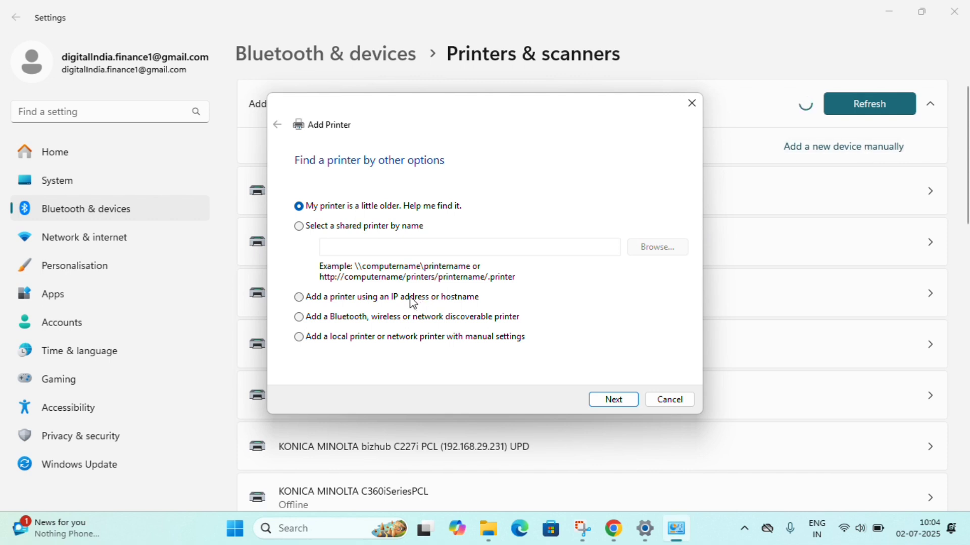
Step: Choose to add a printer by IP address with device type TCP/IP Device
click(404, 297)
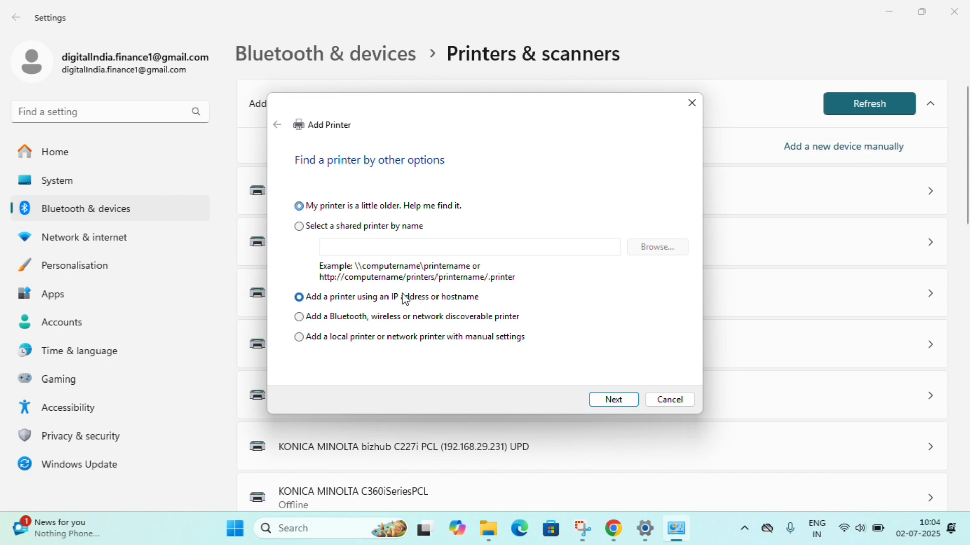
click(602, 402)
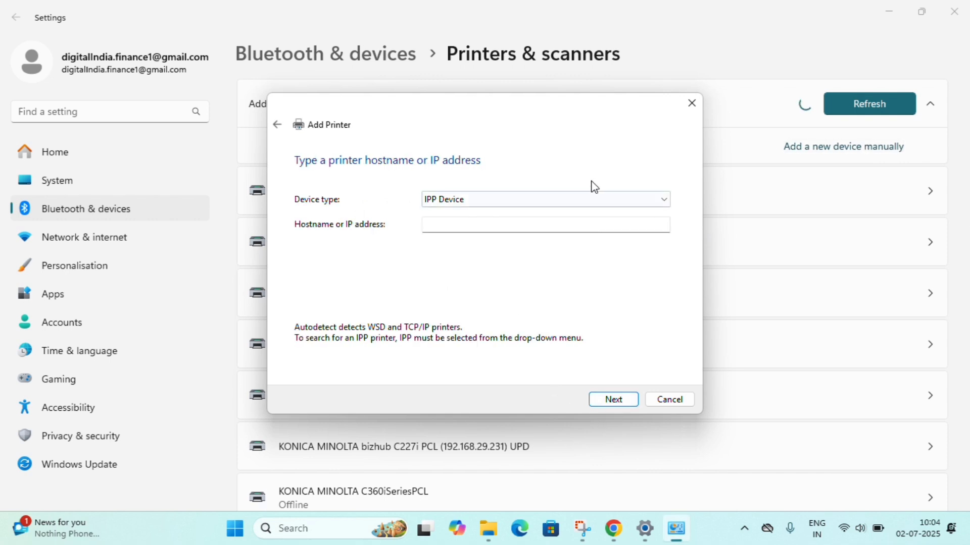
click(485, 201)
click(482, 224)
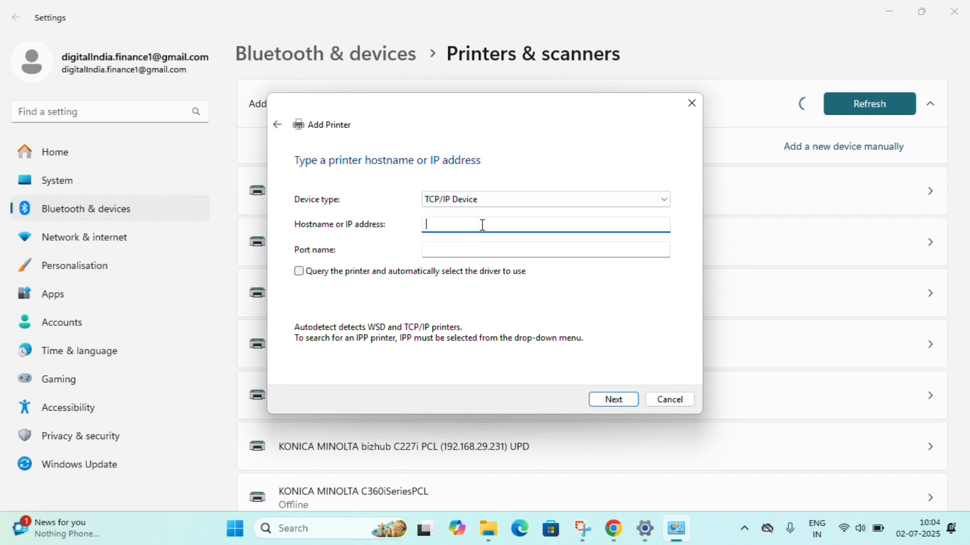
Step: Enter 192.168.29.231 as the printer's hostname
text(192.16)
text(8.29.3)
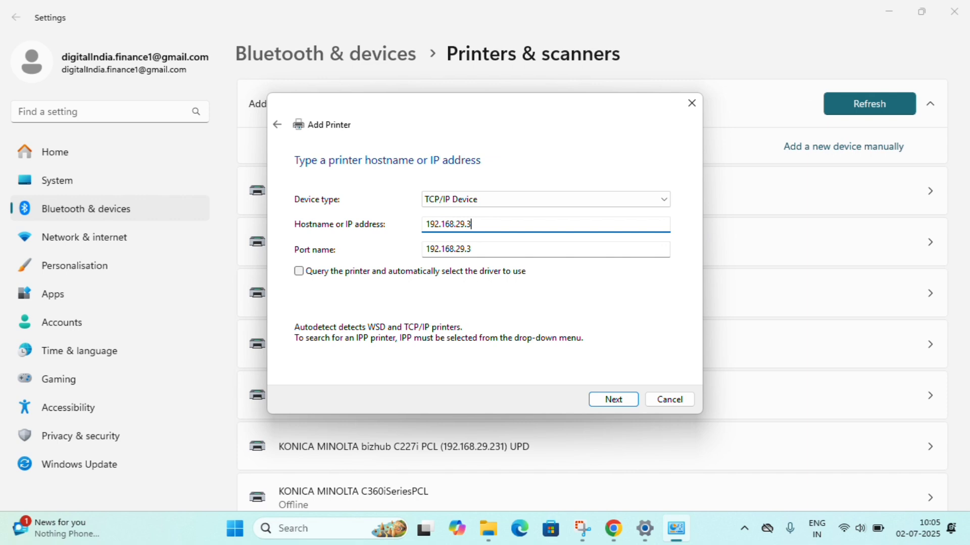
key(BackSpace)
text(23)
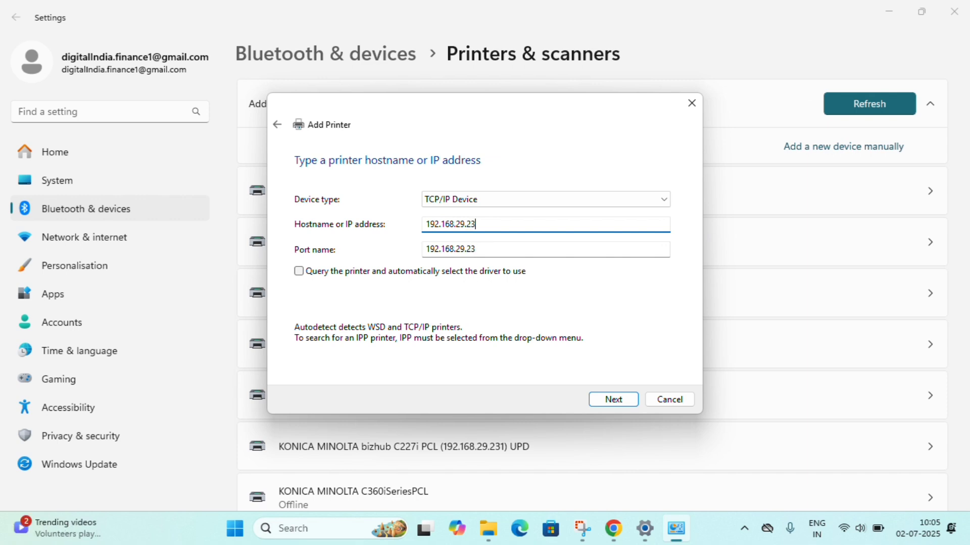
text(1)
Step: Start installing a driver from disk and clear the default driver path
click(617, 400)
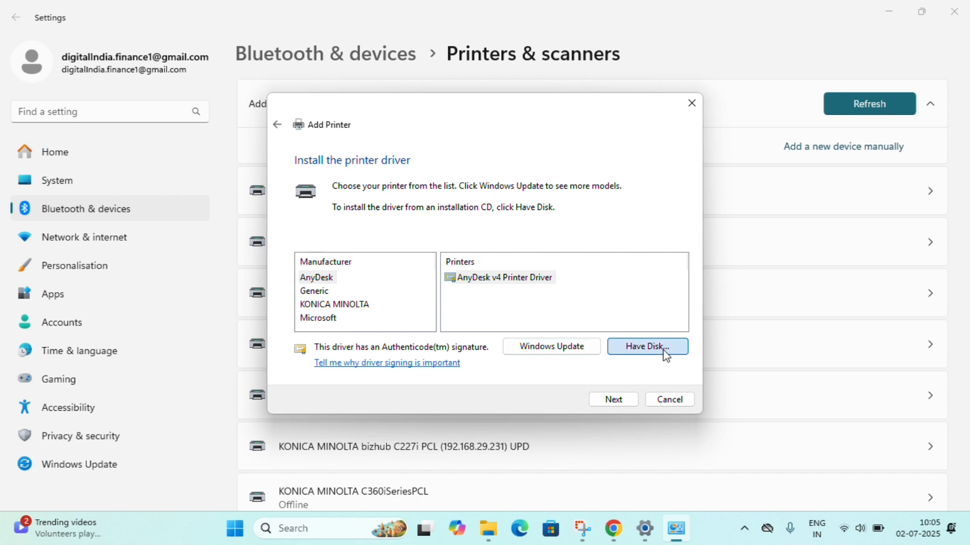
click(664, 353)
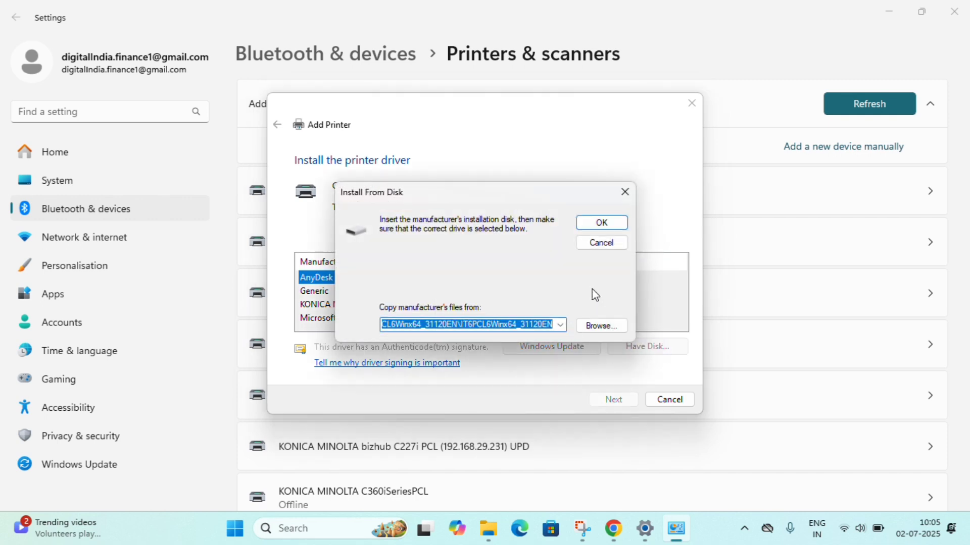
key(BackSpace)
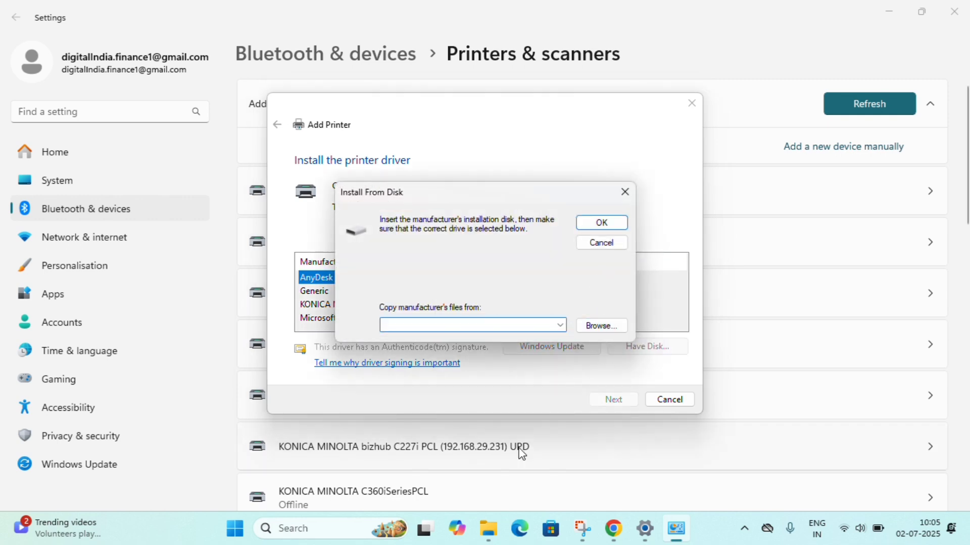
Step: Copy the full path of the downloaded driver's win_x64 folder from File Explorer
click(494, 531)
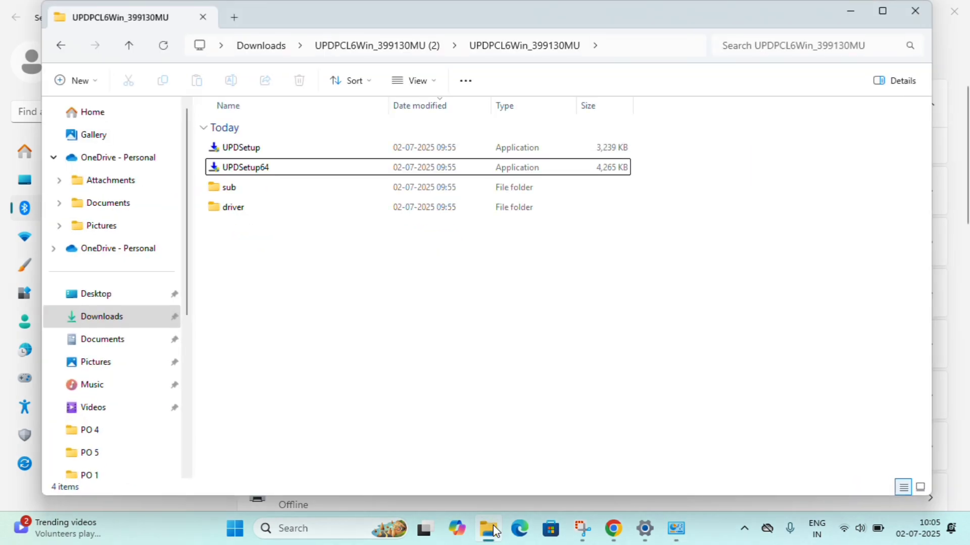
double_click(259, 216)
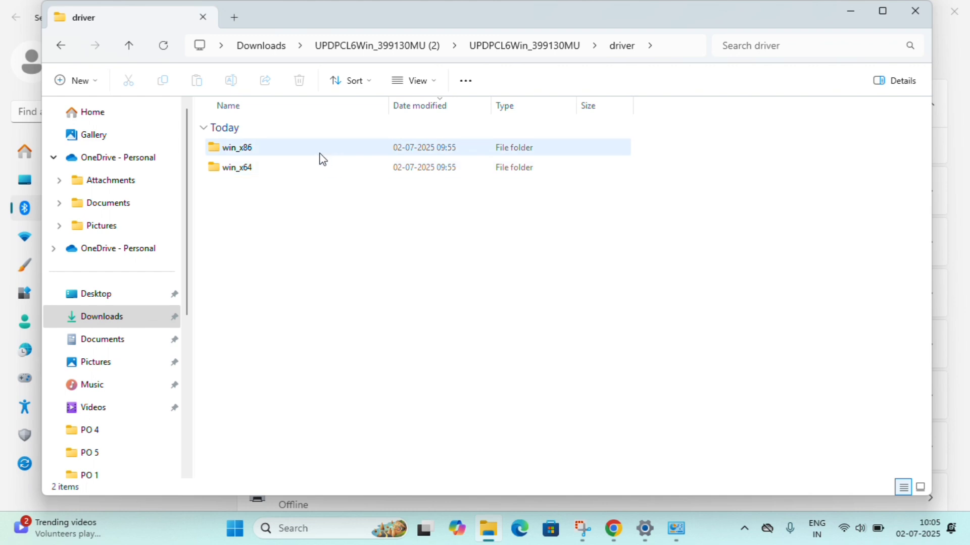
double_click(329, 170)
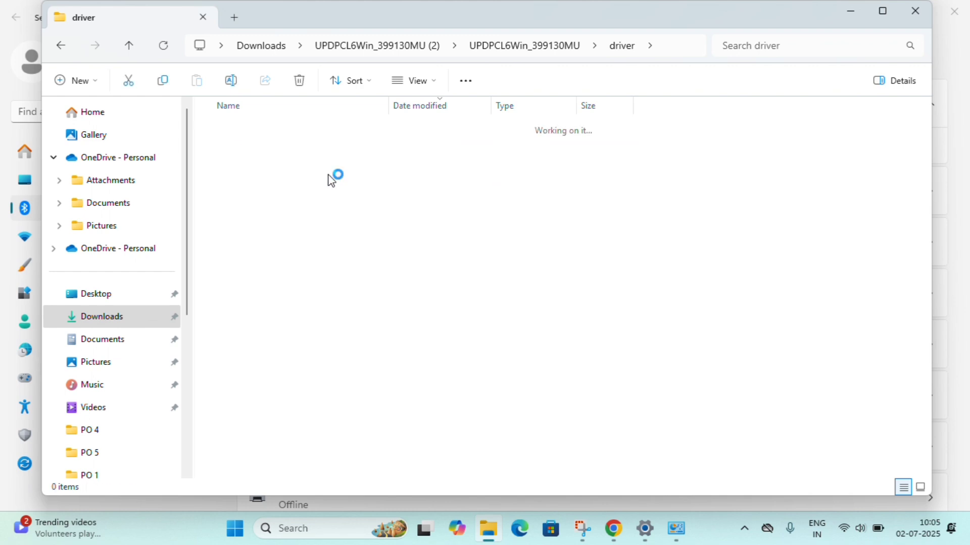
click(689, 46)
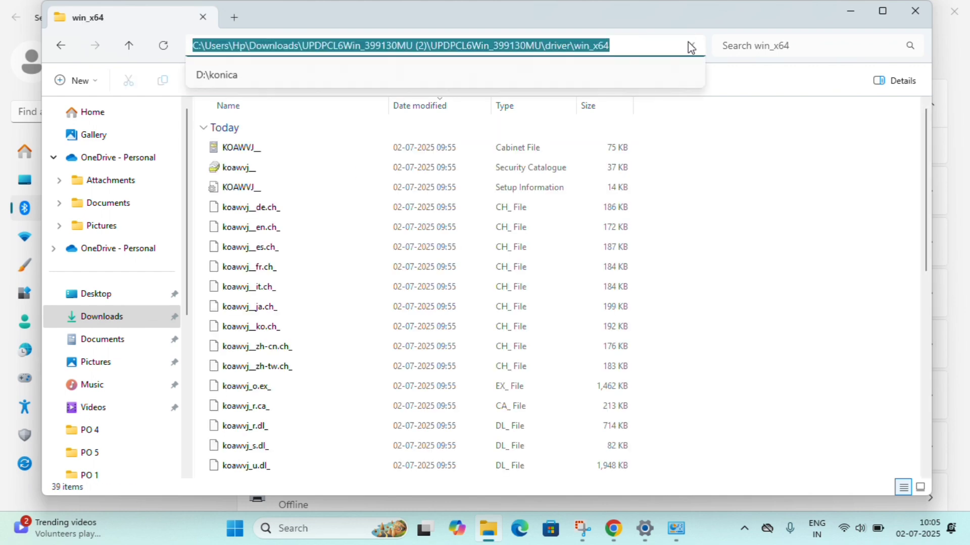
drag(648, 57, 284, 36)
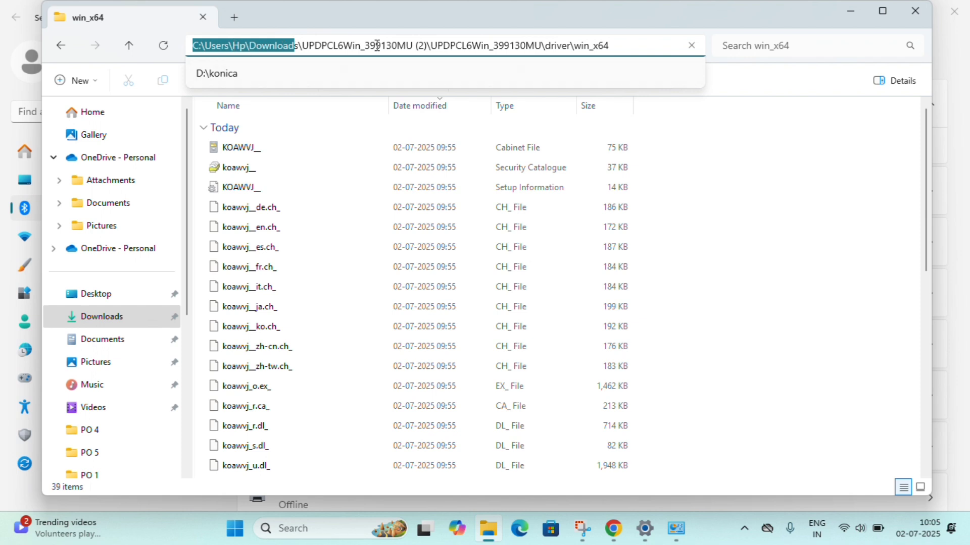
click(641, 43)
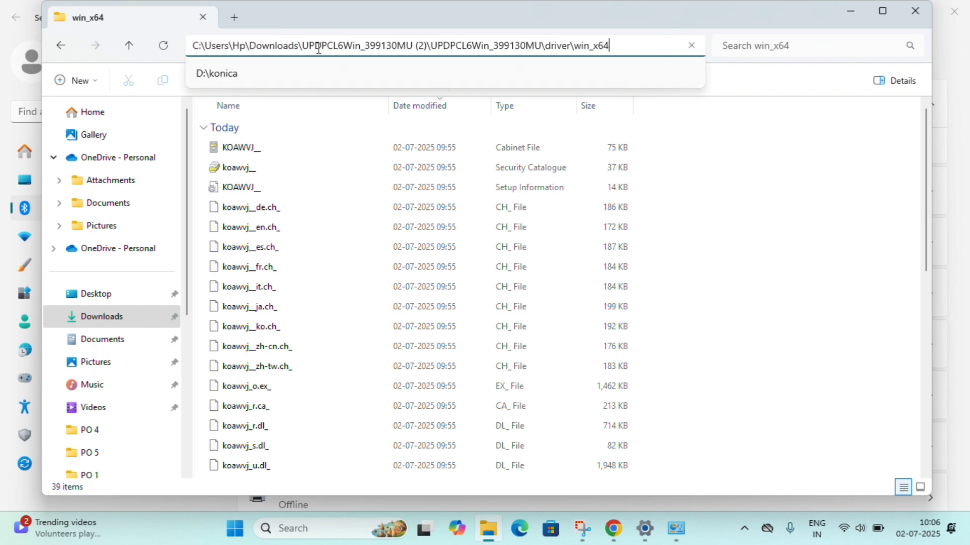
drag(319, 48, 105, 54)
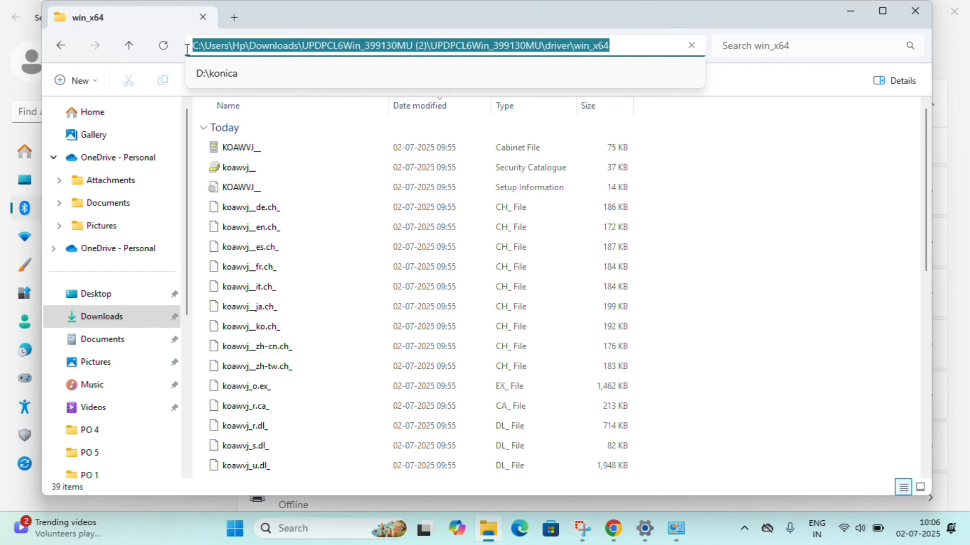
key(alt+Tab)
key(alt+Tab)
key(alt+Tab)
key(alt+Tab)
key(alt+Tab)
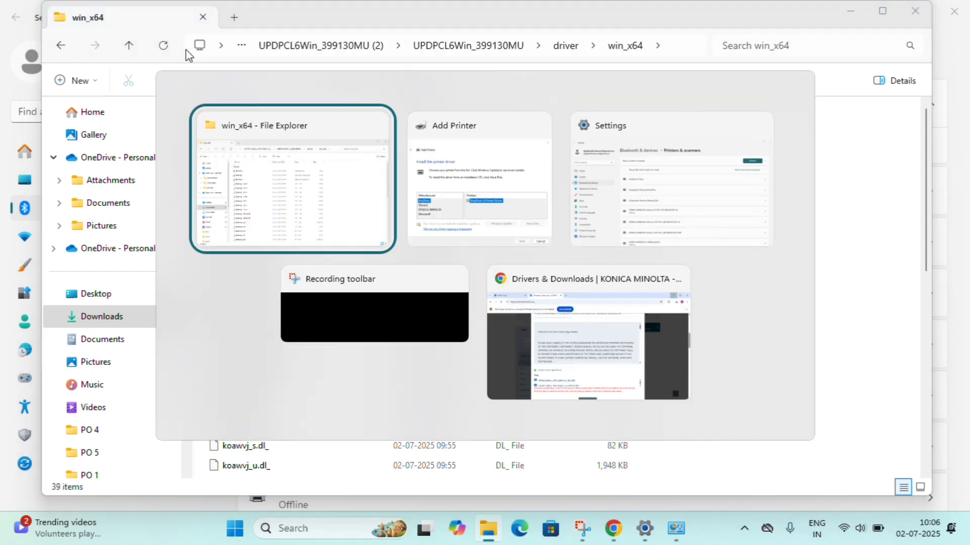
key(alt+Tab)
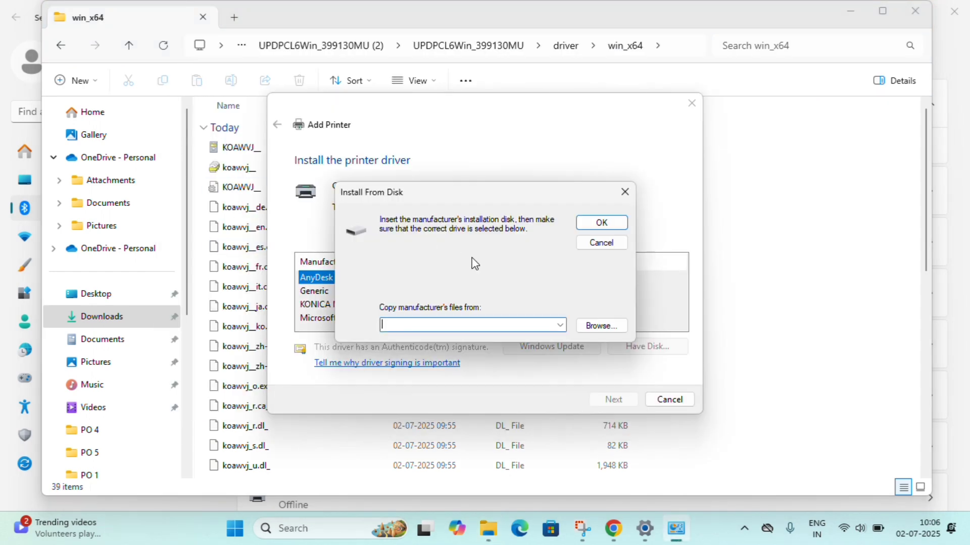
Step: Load drivers from the pasted win_x64 path and select KONICA MINOLTA Universal PCL
key(ctrl+v)
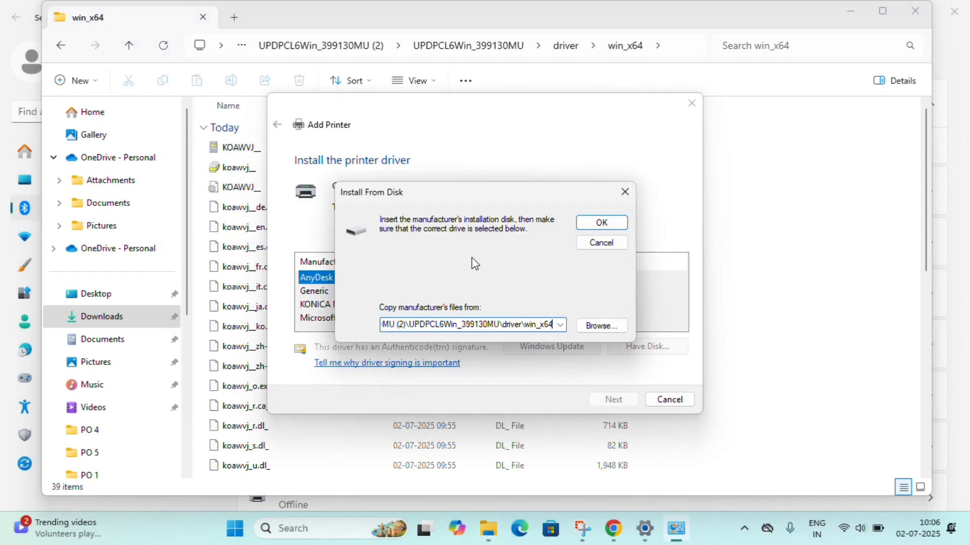
click(604, 222)
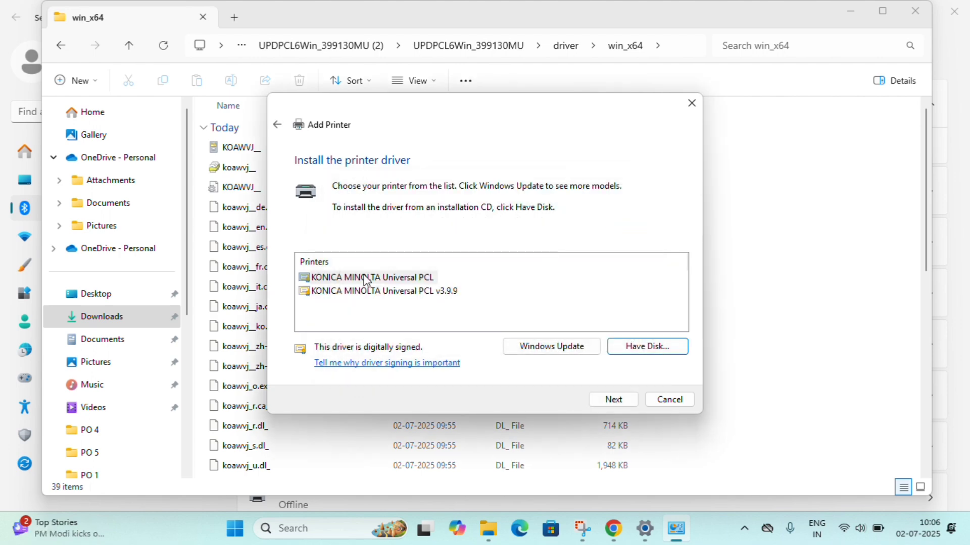
click(367, 277)
click(621, 400)
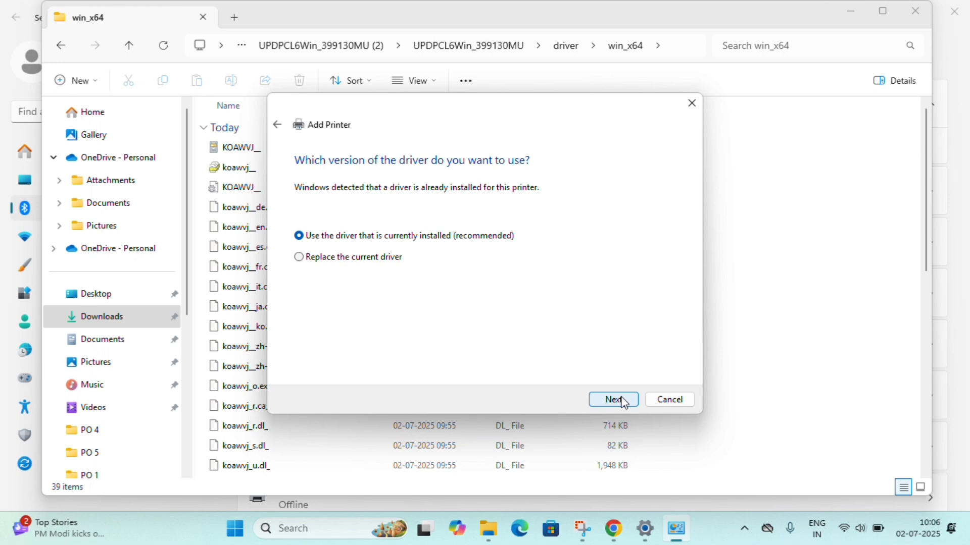
Step: Keep the current driver, finish the printer installation, and close File Explorer
click(613, 400)
click(613, 400)
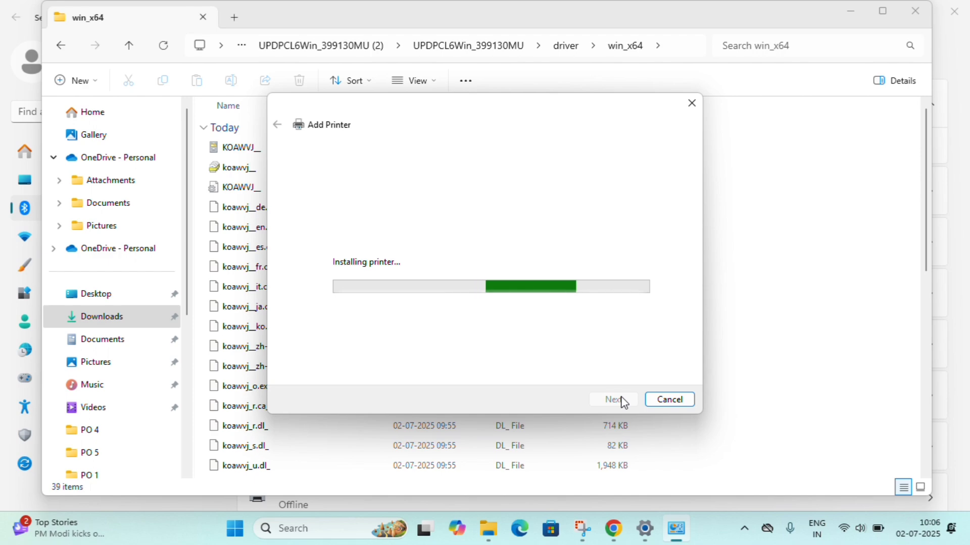
click(612, 399)
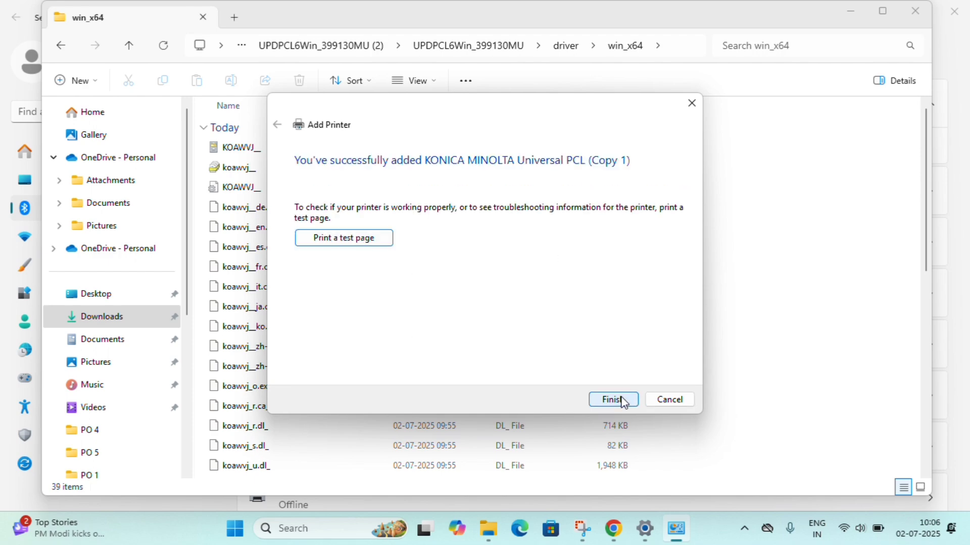
click(612, 399)
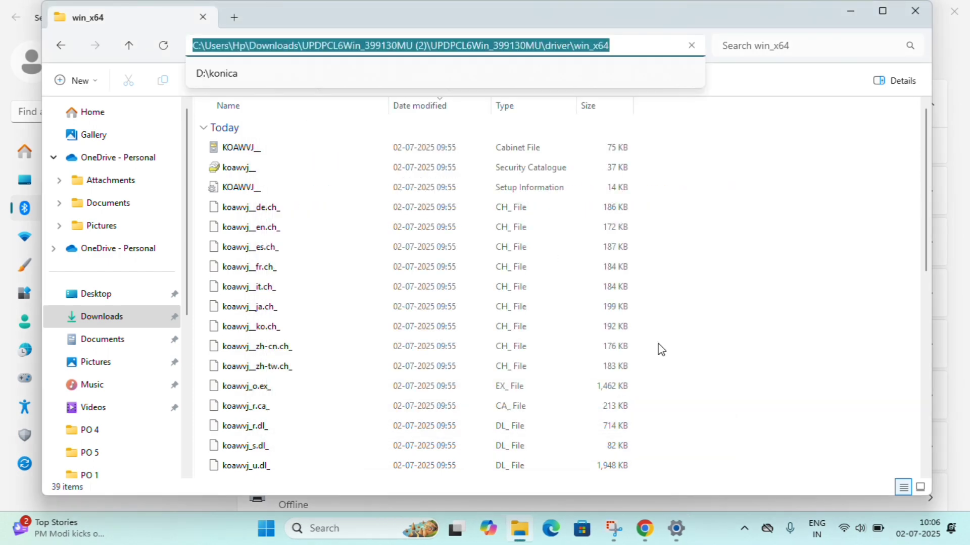
click(915, 12)
click(916, 15)
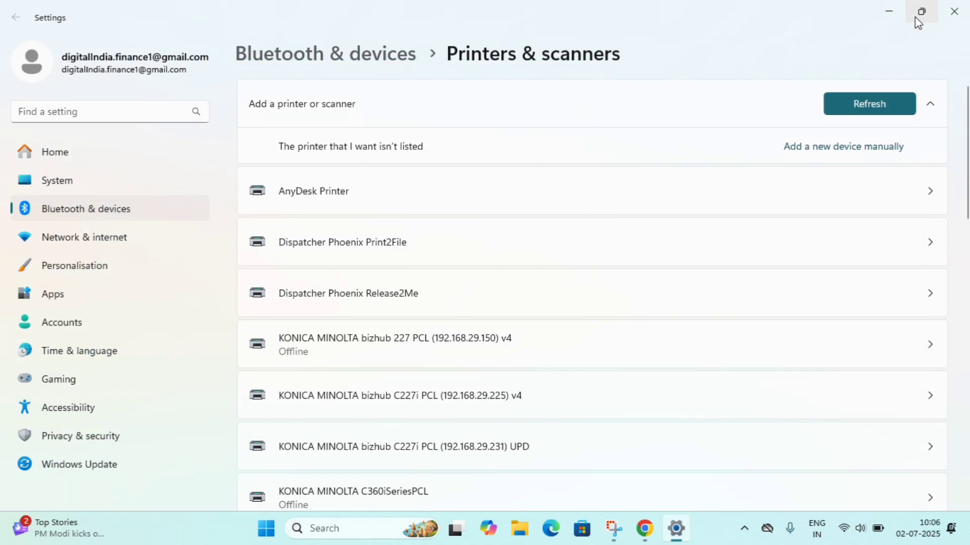